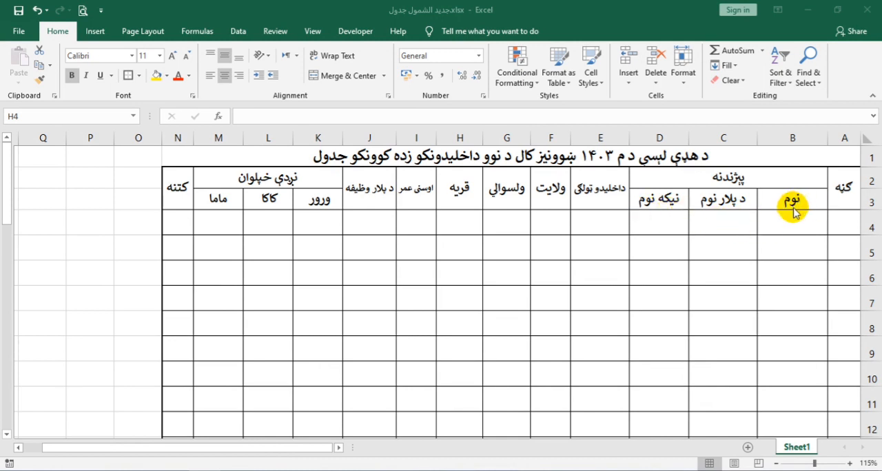
Step: Enter the first student's name, father's name and grandfather's name in cells B4, C4 and D4
key("Escape")
left_click(785, 214)
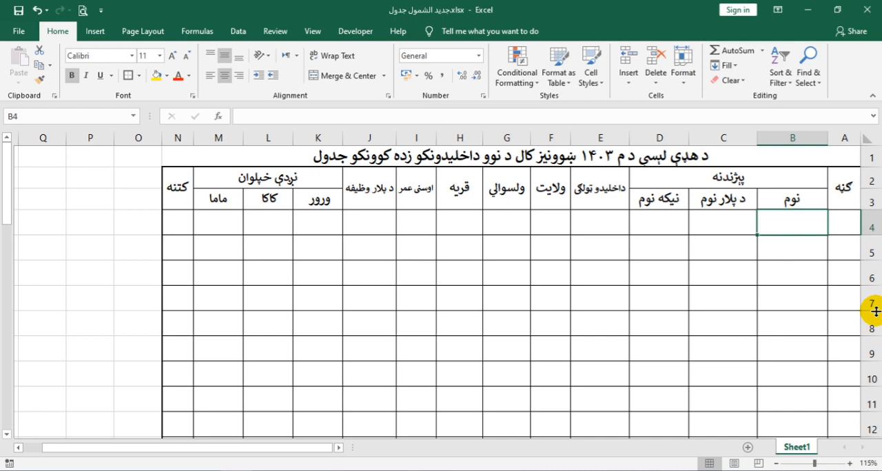
type("ول")
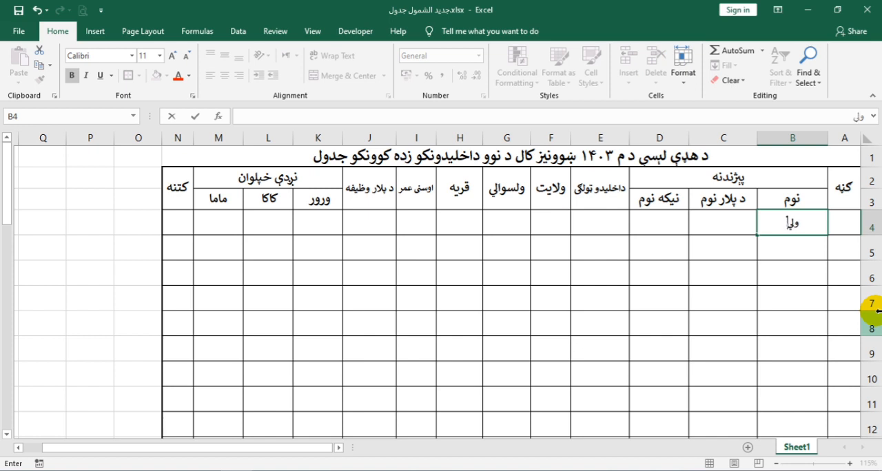
type("ي")
key("Tab")
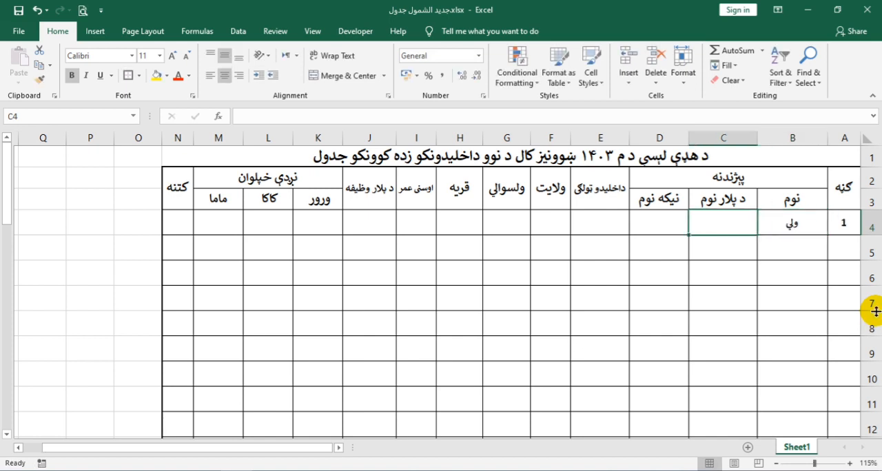
type("خان")
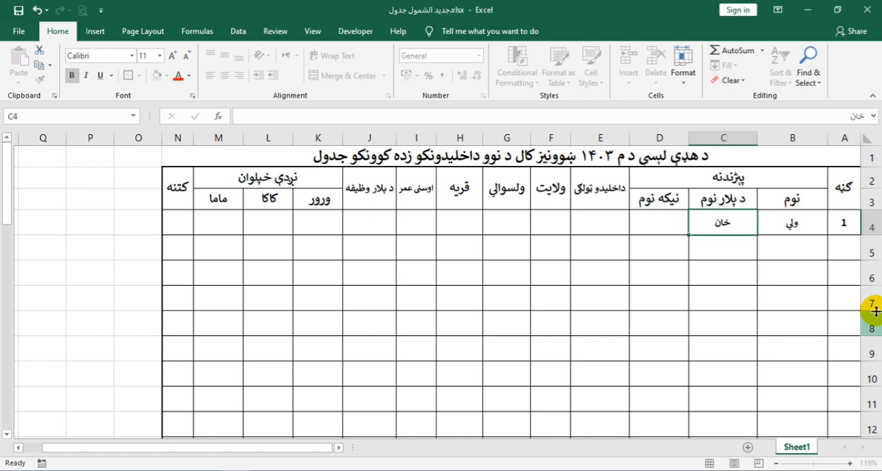
key("Tab")
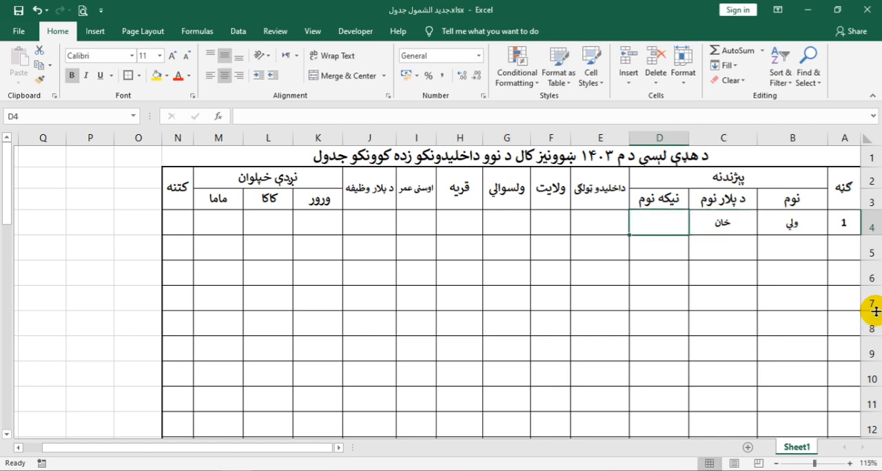
type("کلا")
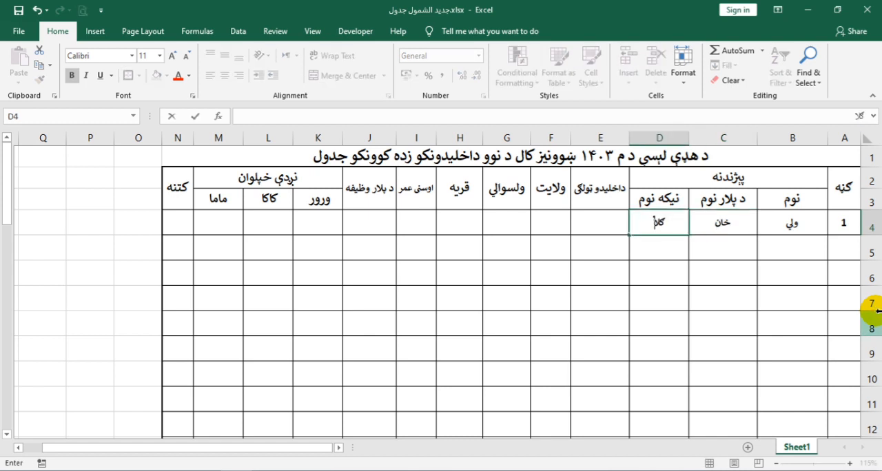
type("ب")
key("Tab")
Step: Fill in the first student's admission class as اول in E4 and the province as ننګرهار in F4
type("اول")
key("Tab")
type("ننګ")
type("ه=")
key("BackSpace")
key("BackSpace")
type("رهار")
key("Tab")
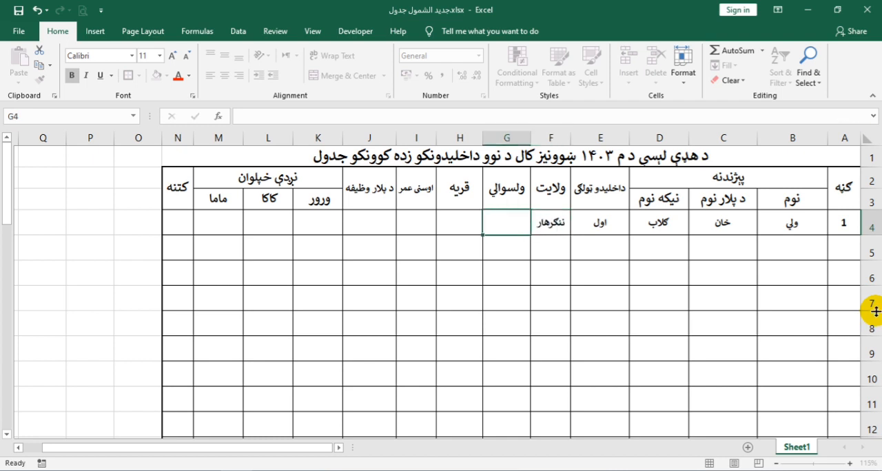
Step: Fill in the first student's district as بهسود in G4 and the village as هډه in H4
type("بهسود")
key("Tab")
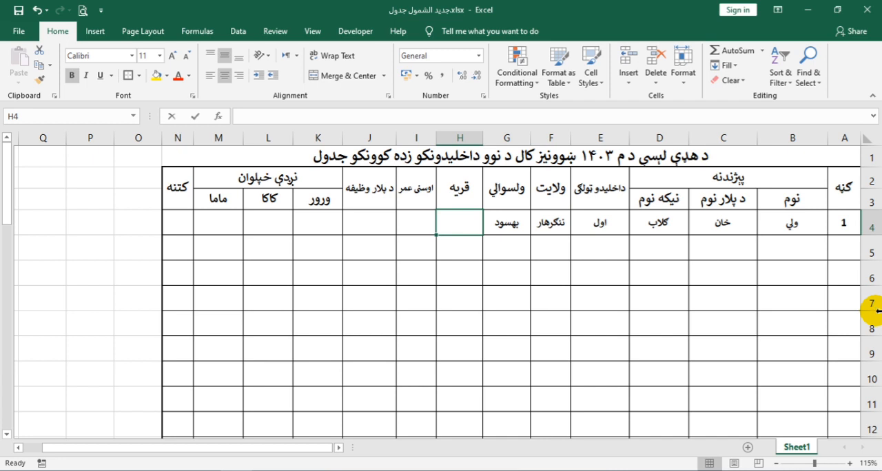
type("ه")
type("د")
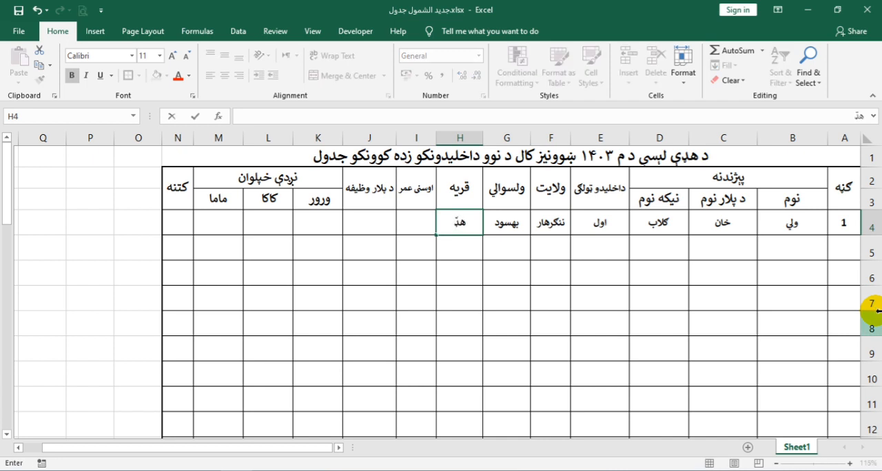
type("ه")
key("Tab")
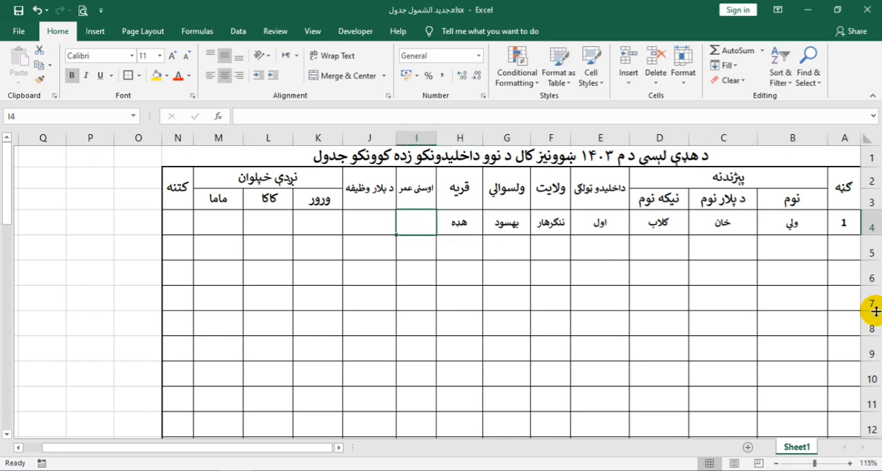
Step: Set the first student's current age to ۷ in I4 and the father's occupation to معلم in J4
type("٧")
key("Tab")
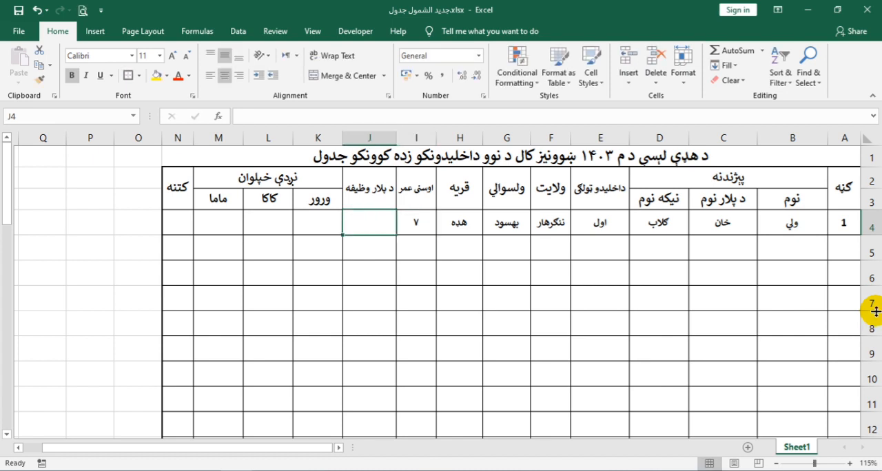
type("معلم")
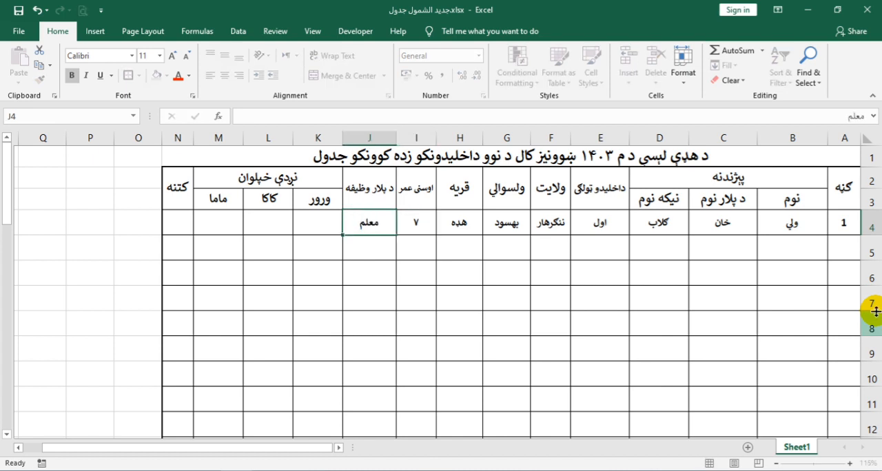
key("Tab")
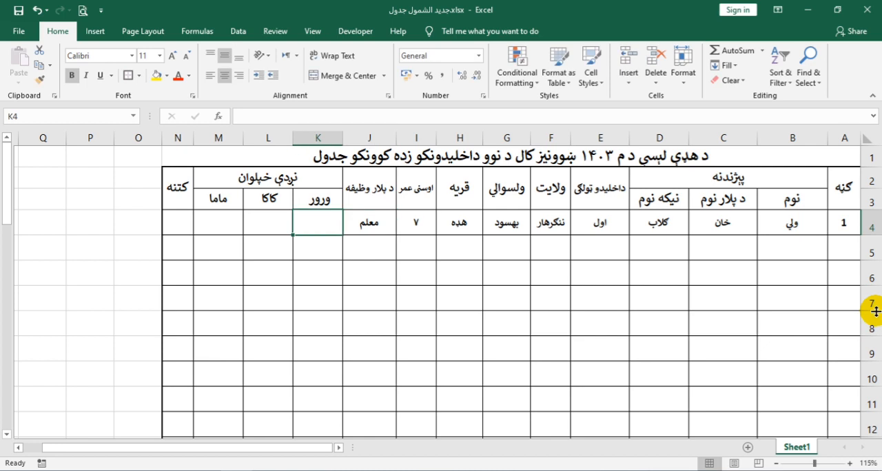
Step: Enter the brother's, paternal uncle's and maternal uncle's names in K4:M4, and the second student's name in B5
type("نور")
key("Tab")
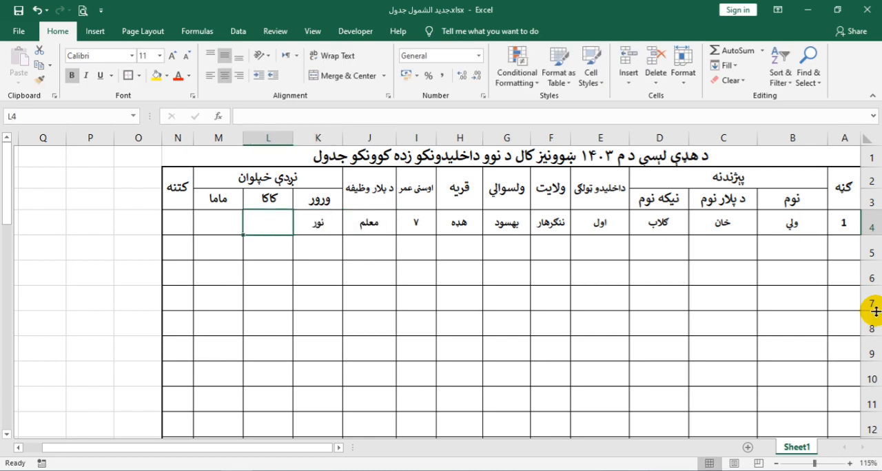
type("حاجي")
key("Tab")
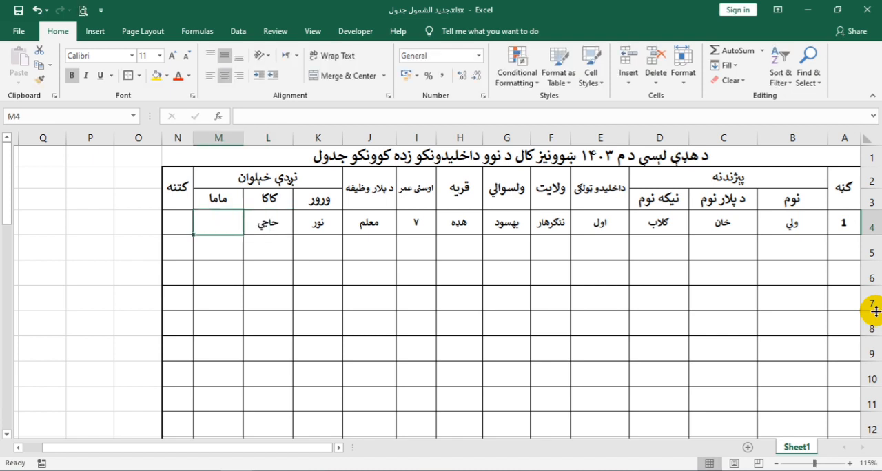
type("بش")
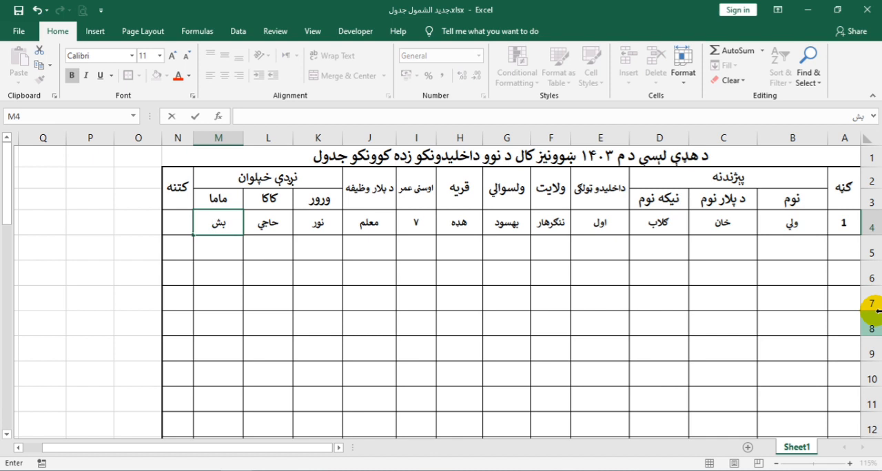
type("ير")
key("Return")
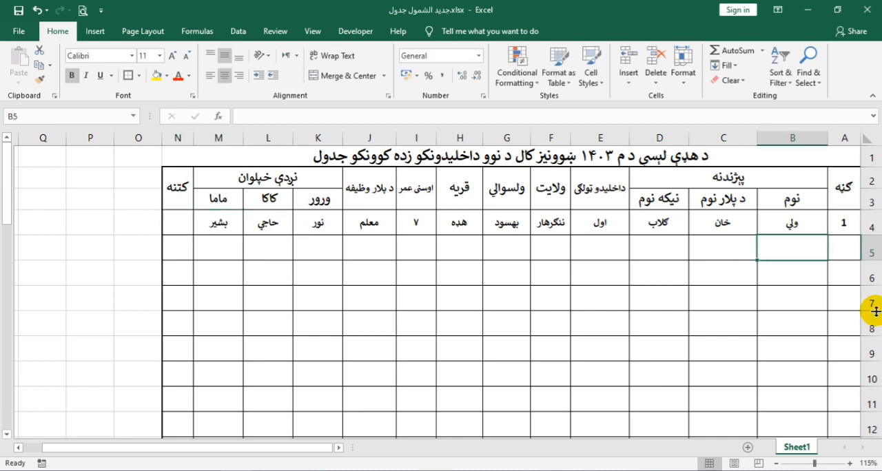
type("فهيم")
key("Tab")
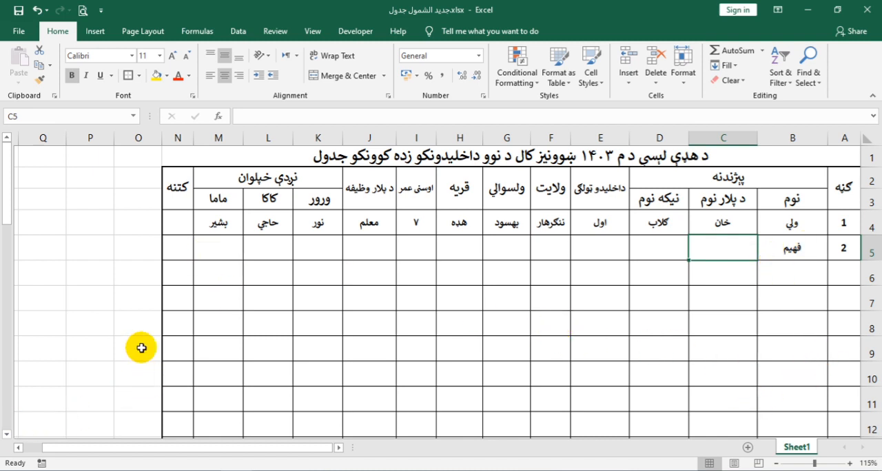
Step: Create a new blank workbook and set its sheet direction to right-to-left
key("ctrl+n")
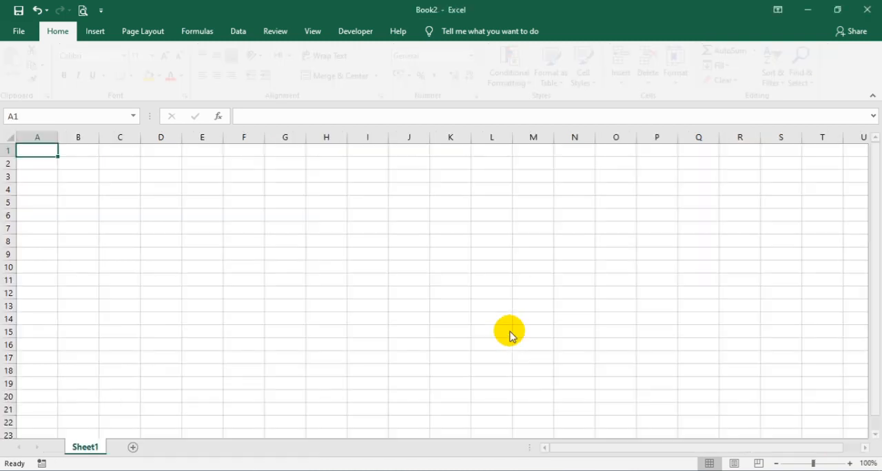
left_click(143, 32)
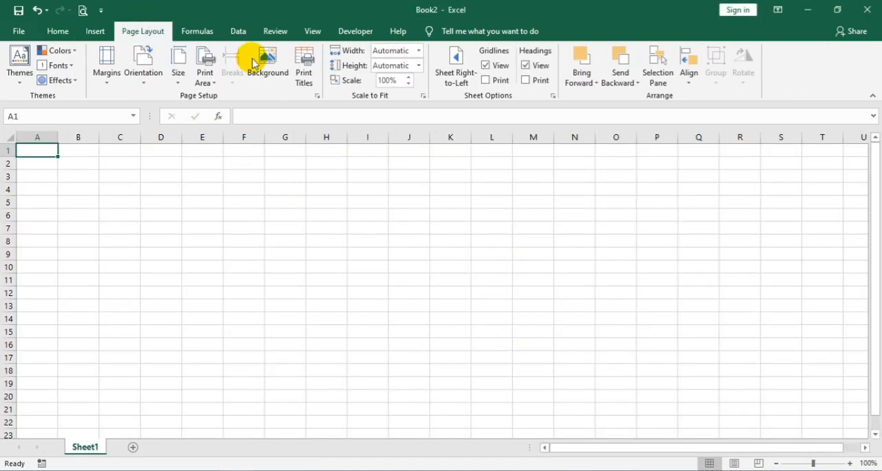
left_click(459, 81)
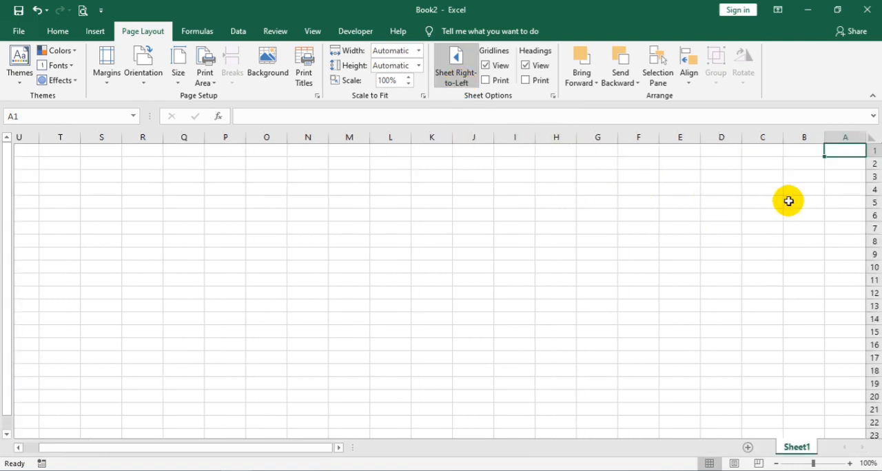
Step: Apply all borders to the range A2:N20 to form the table grid
left_click_drag(832, 164, 306, 398)
left_click(58, 31)
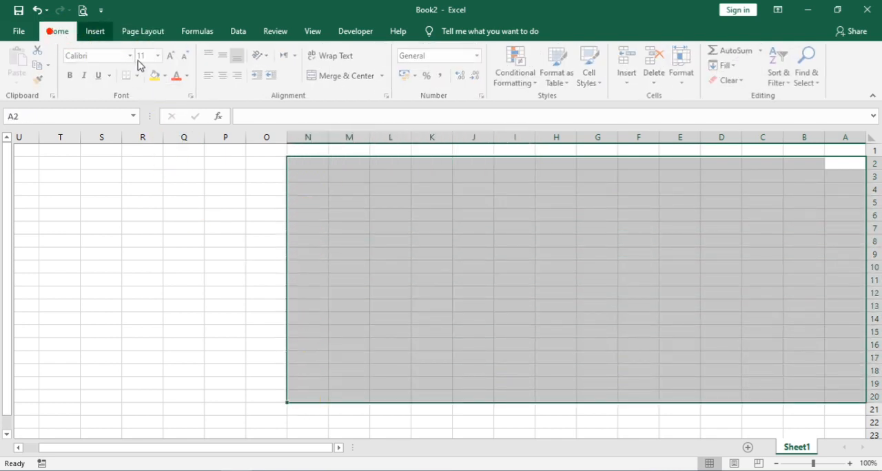
left_click(140, 77)
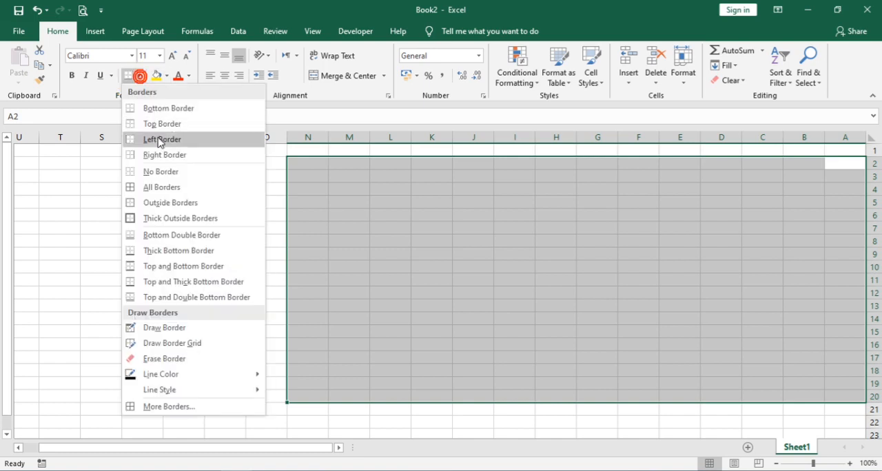
left_click(146, 185)
Step: Merge and center the header cells B2:D2 and K2:M2 as two group headings
left_click_drag(820, 163, 724, 168)
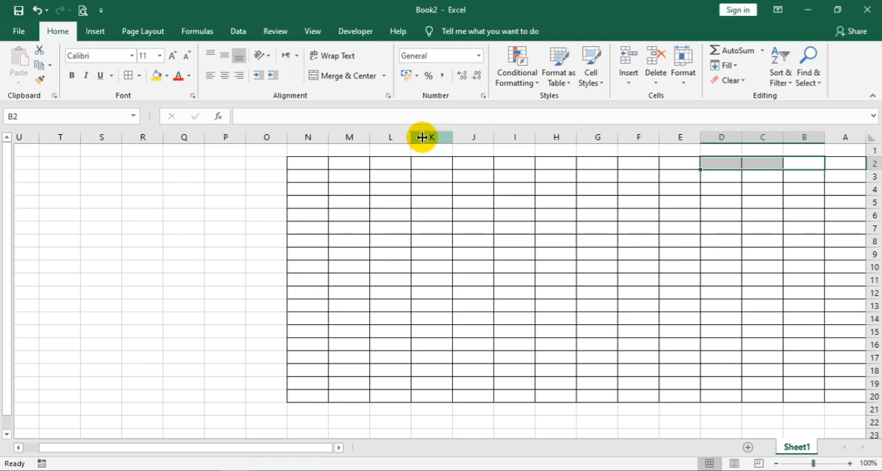
left_click(344, 76)
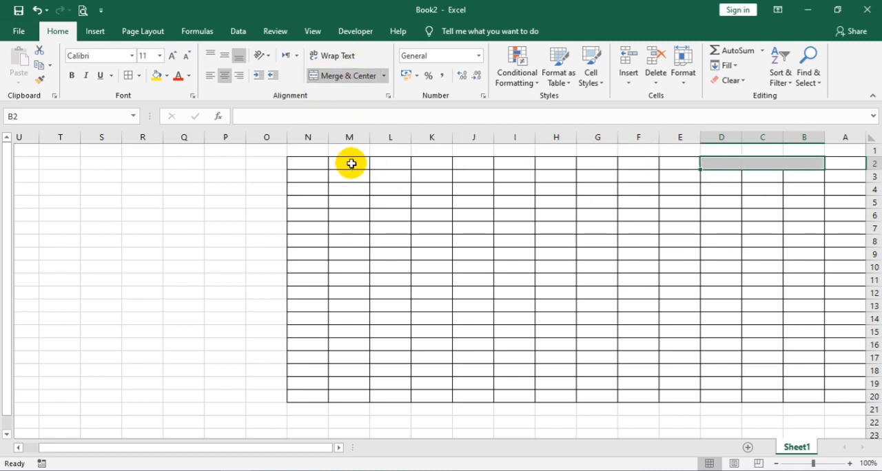
left_click_drag(350, 164, 436, 165)
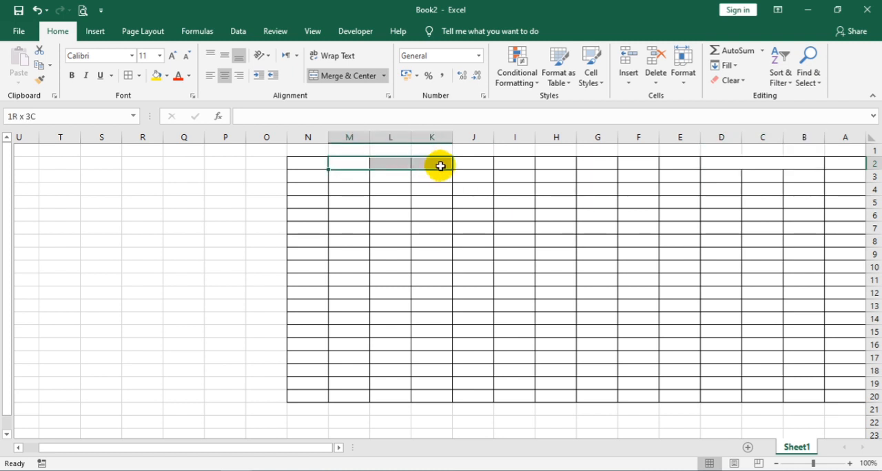
left_click(344, 77)
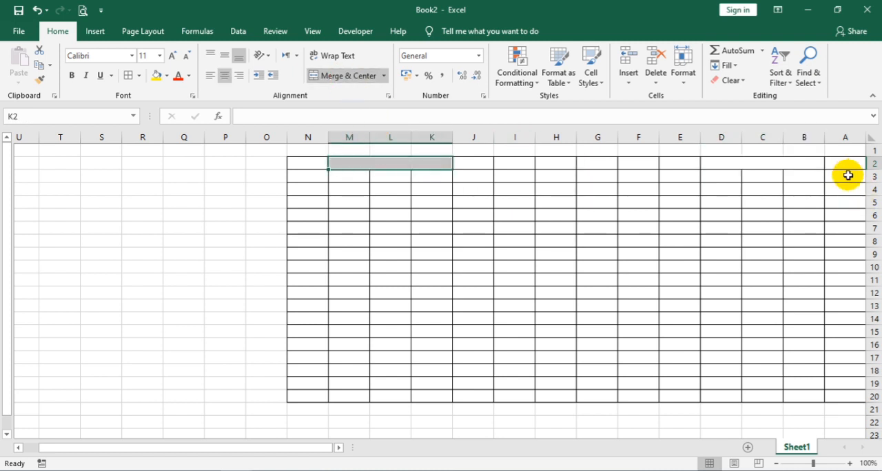
Step: Merge and center A2:A3 and E2:E3 as two-row header cells
left_click_drag(847, 168, 847, 176)
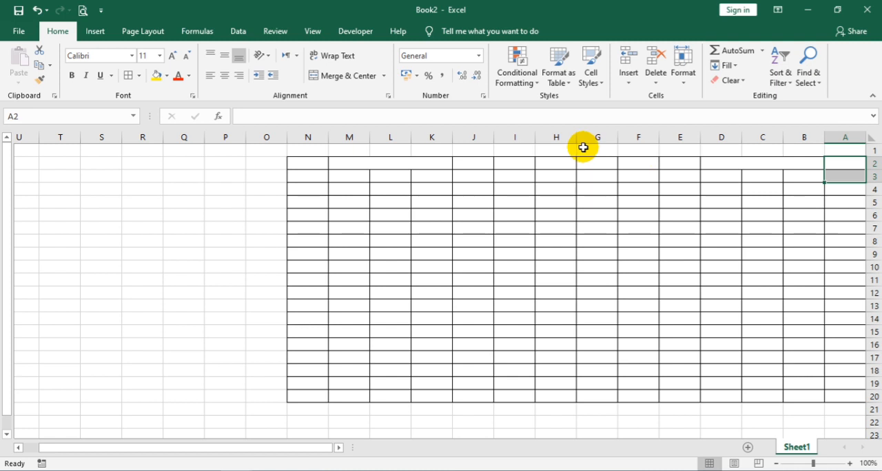
left_click(339, 77)
left_click_drag(677, 159, 679, 191)
left_click_drag(687, 159, 680, 173)
left_click(361, 81)
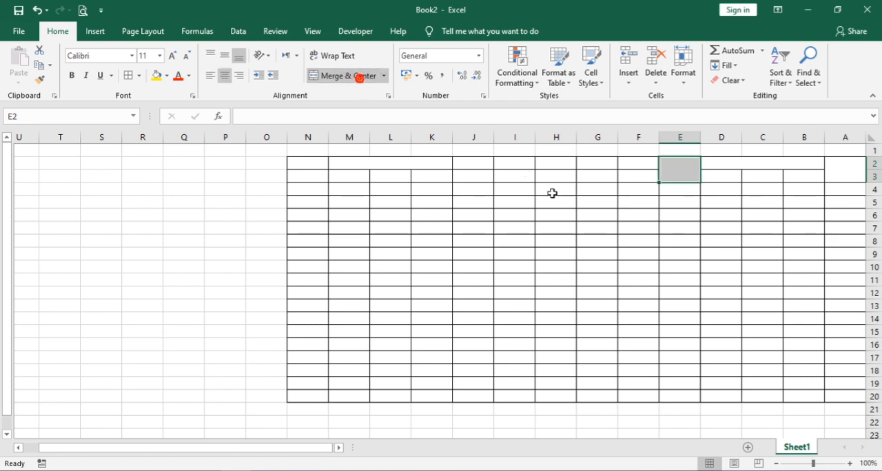
Step: Copy the merged header cell E2:E3 onto columns F, G, H, I, J and N of the header rows
left_click(40, 65)
left_click(627, 165)
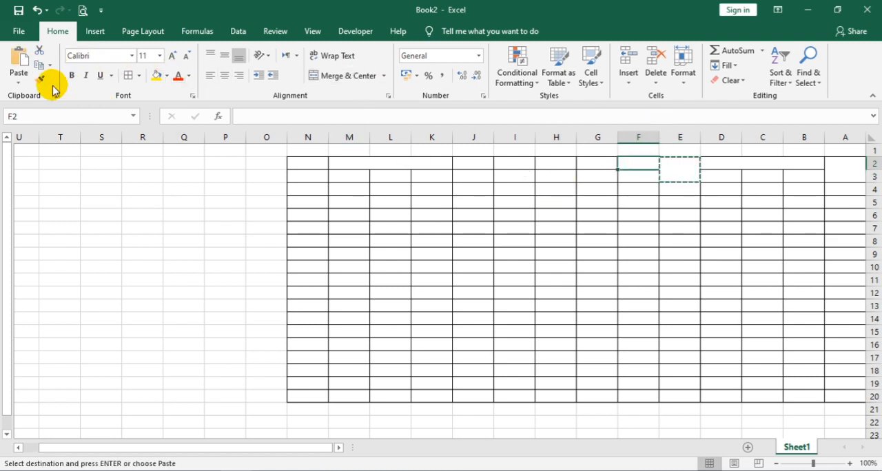
left_click(20, 59)
left_click(601, 162)
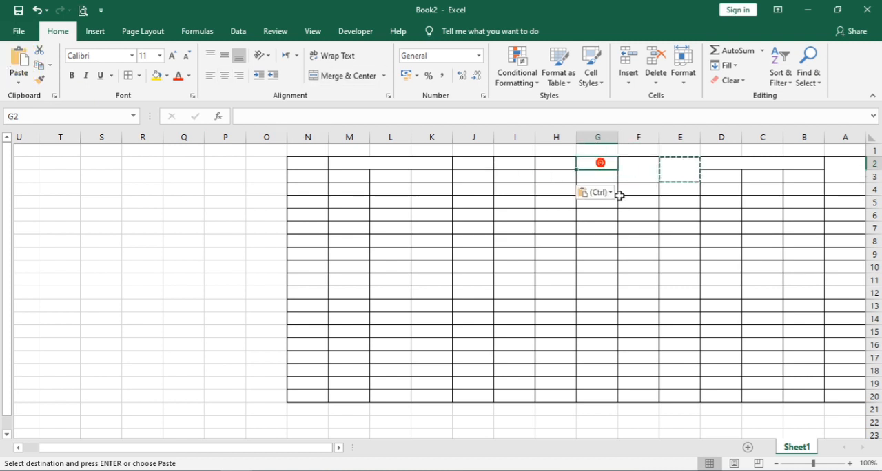
key("ctrl+v")
left_click(552, 162)
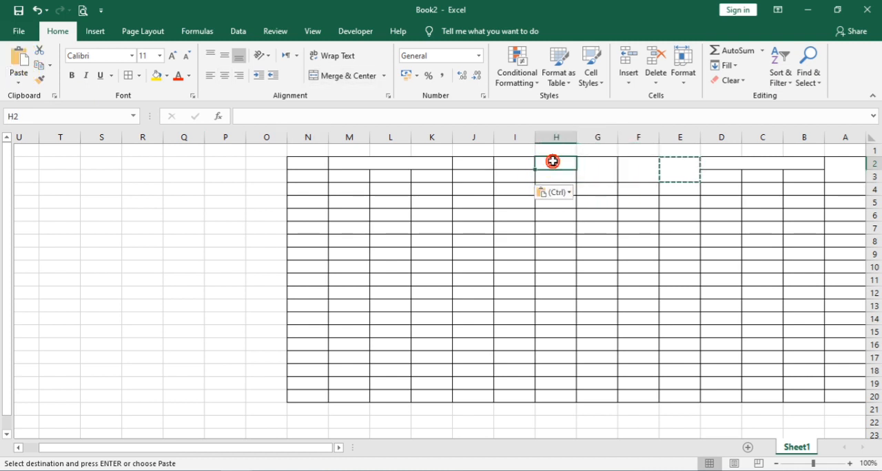
key("ctrl+v")
left_click(506, 170)
key("ctrl+v")
left_click(474, 168)
key("ctrl+v")
left_click(319, 164)
key("ctrl+v")
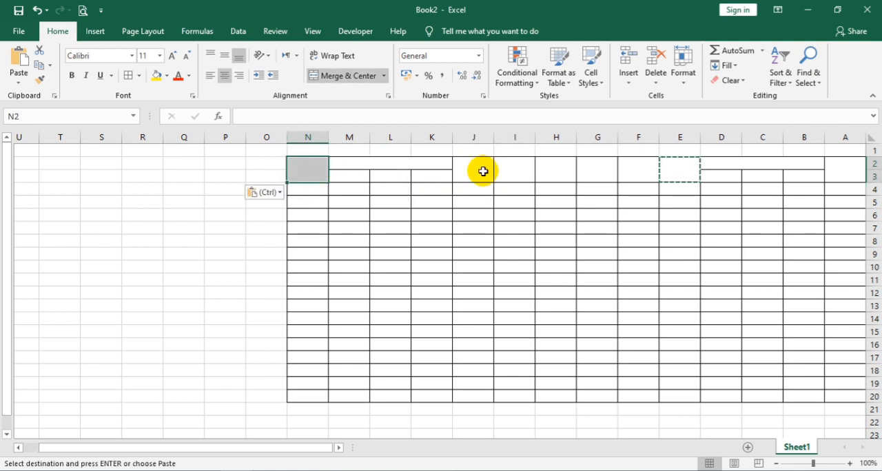
Step: Enter the heading "ګڼه" in the merged cell A2 and the group heading "پېژندنه" in the merged cell B2
left_click(847, 167)
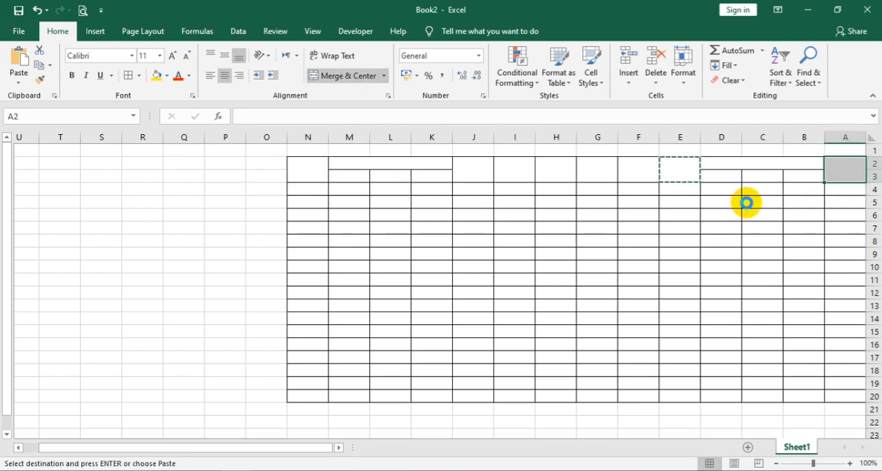
scroll(746, 203, "up", 2, "ctrl")
left_click(828, 173)
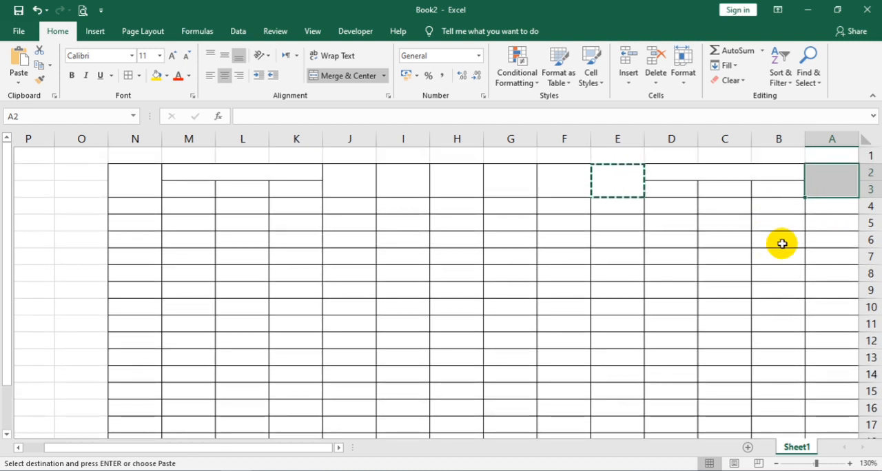
key("F2")
type("ک")
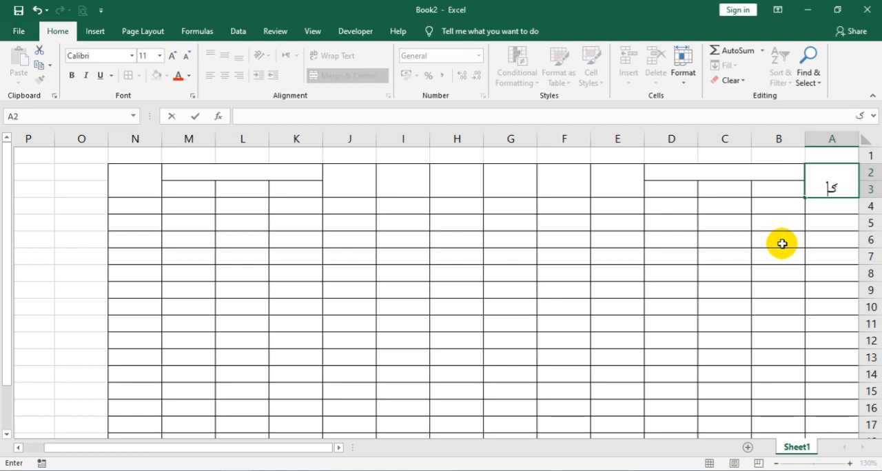
type("نه")
key("Tab")
type("پ")
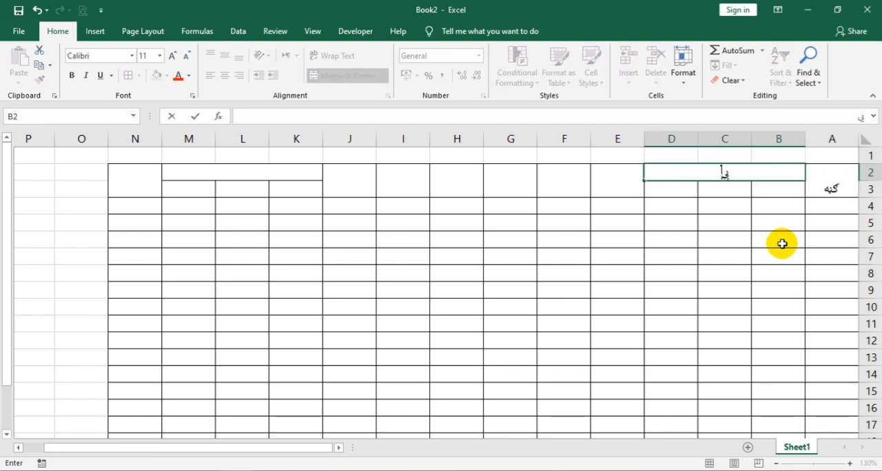
type("ژند")
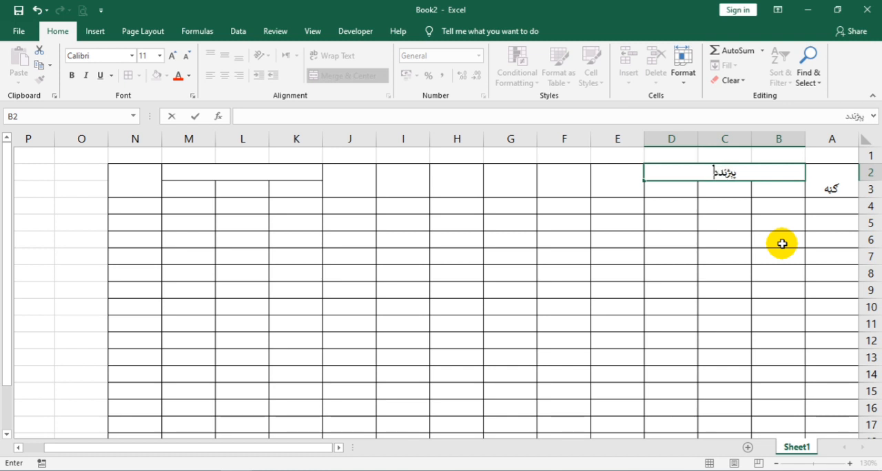
type("نه")
key("Tab")
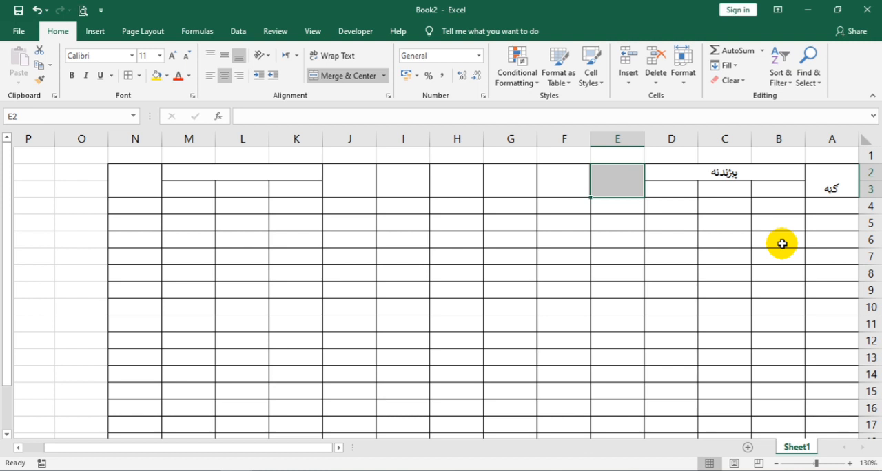
Step: Enter the column headings "داخلیدو ټولګی" in E2, "ولایت" in F2 and "ولسوالي" in G2
type("داخليدو ت")
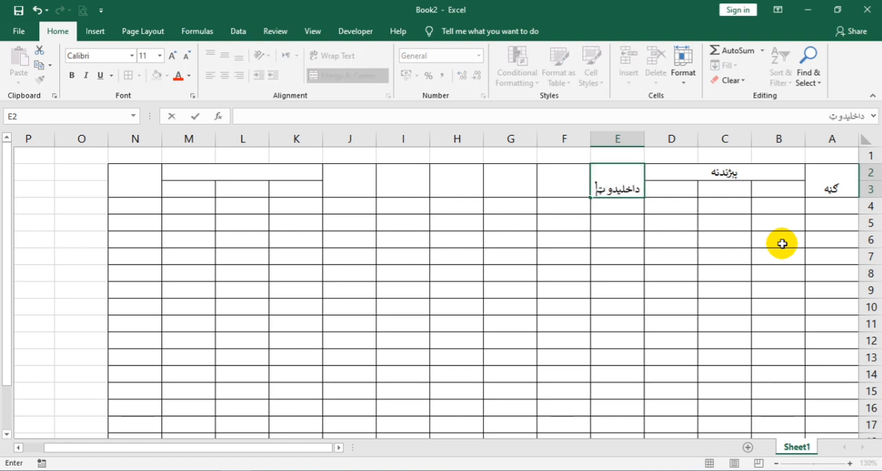
type("ولګ")
key("Tab")
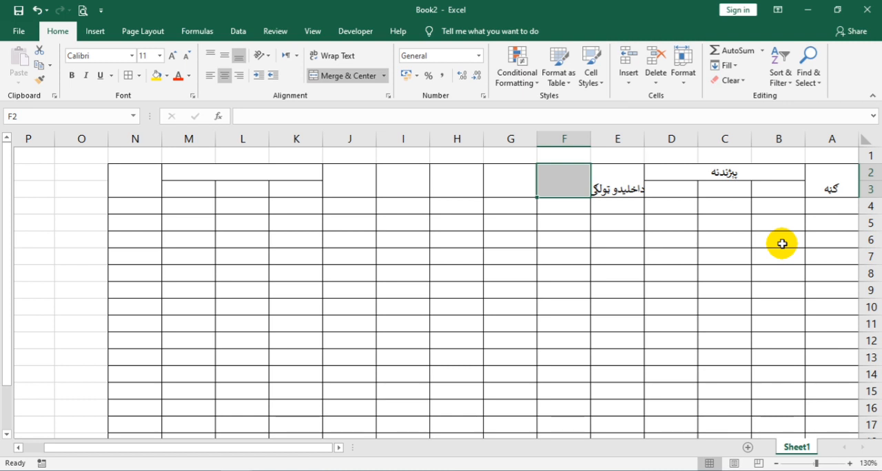
type("ولایت")
key("Tab")
type("ول")
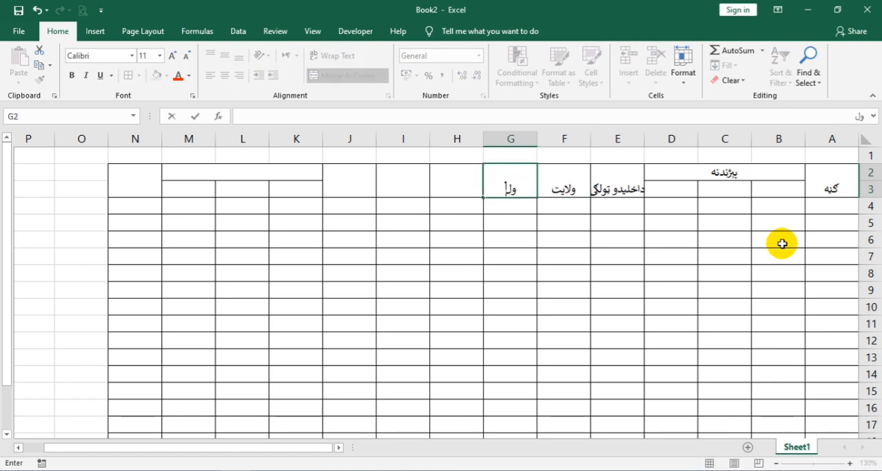
type("سوال")
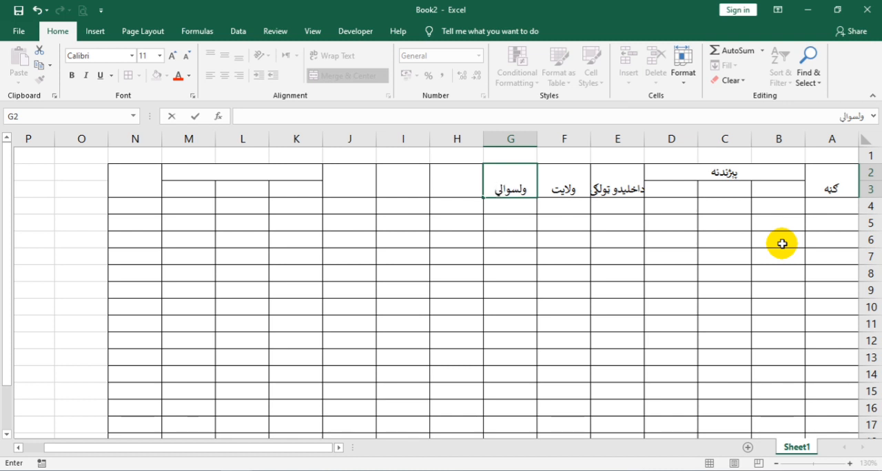
type("ي")
key("Tab")
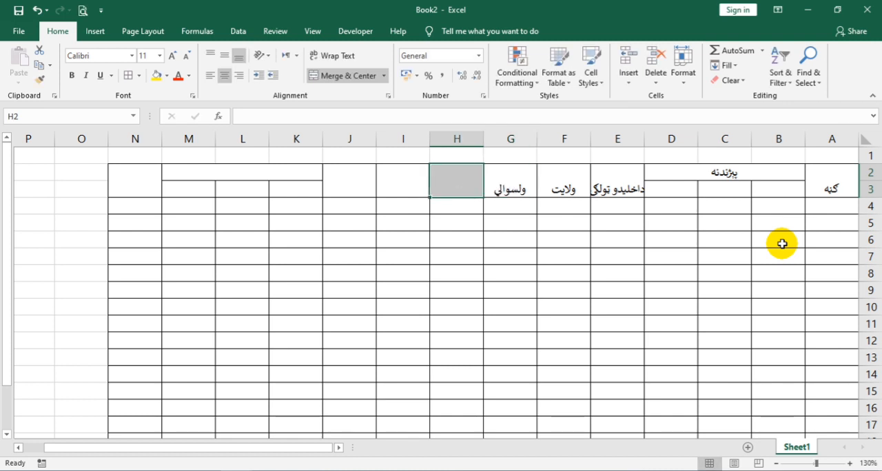
Step: Enter the column headings "کلی" in H2 and "اوسنی عمر" in I2
type("قر")
type("کلی")
key("Tab")
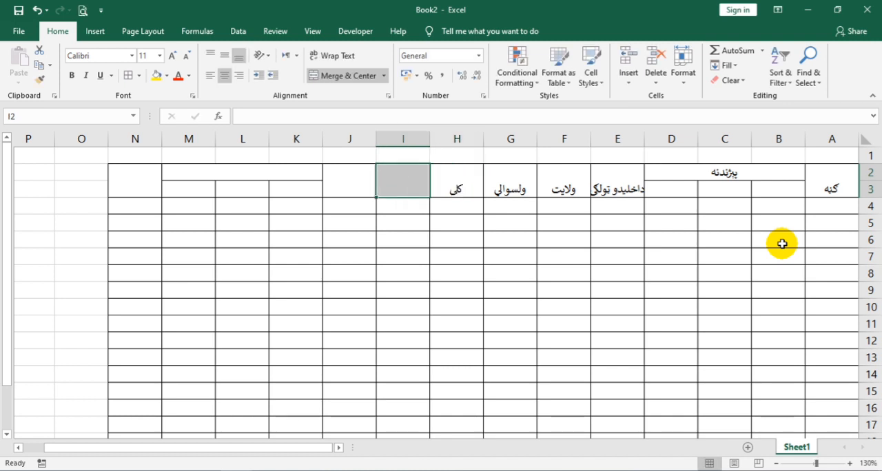
type("اوس")
type("ی")
type(" عمر")
key("Tab")
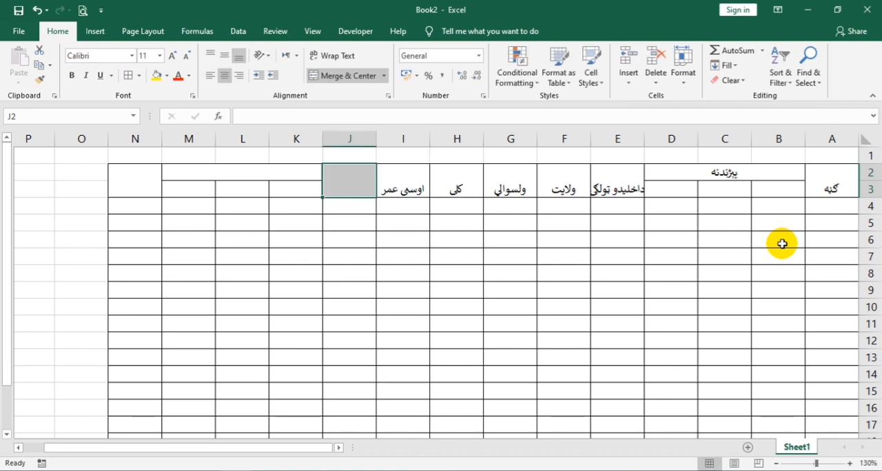
Step: Enter the headings "د پلار دنده" in J2, "نږدې خپلوان" in the merged cell K2 and "کتنه" in N2
type("د")
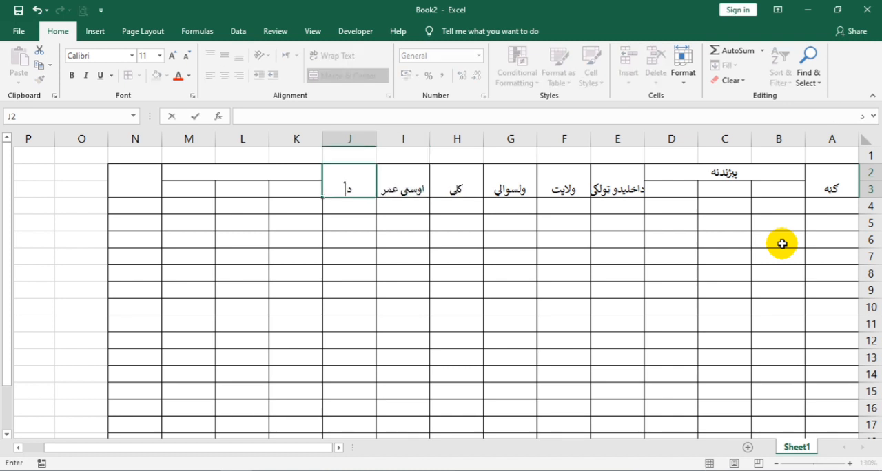
type(" پلار دنده")
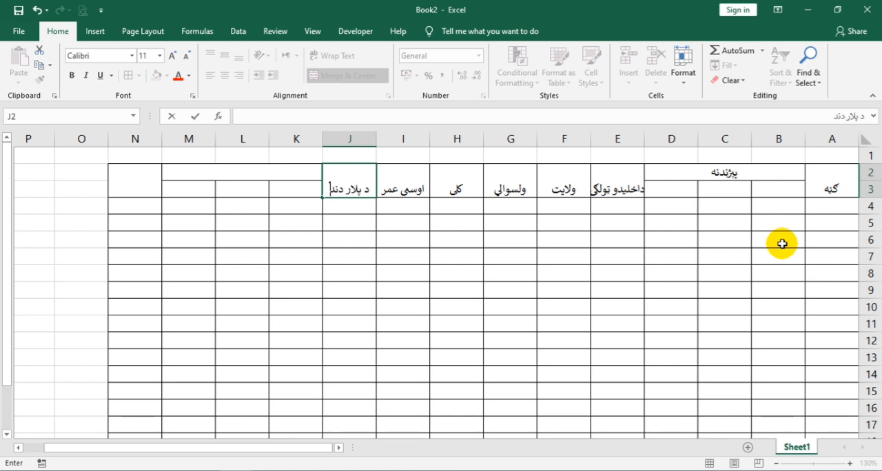
key("Tab")
type("نې")
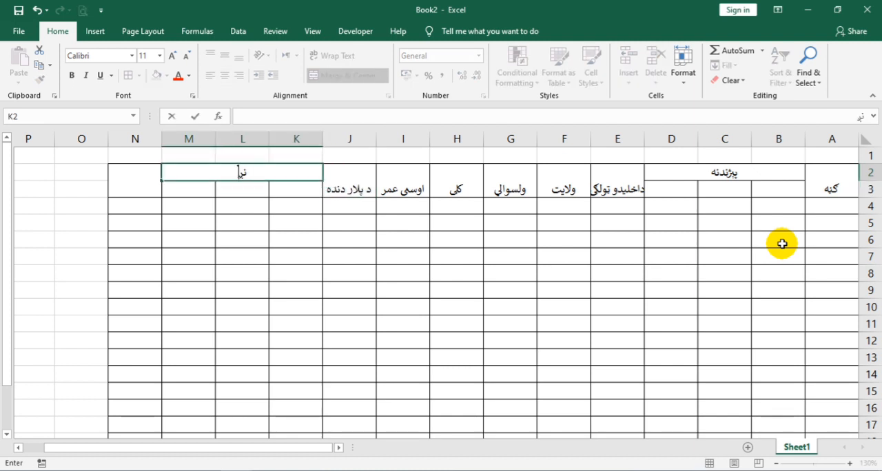
type("دې خپلوان")
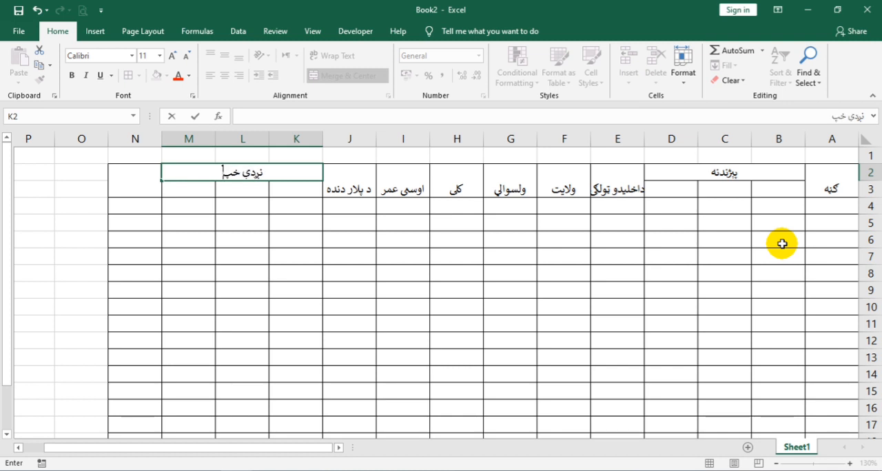
key("Tab")
type("کتنه")
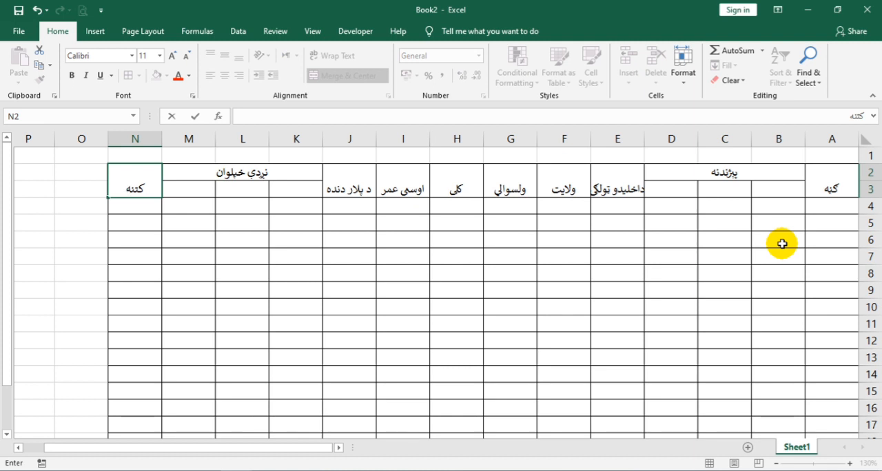
key("Tab")
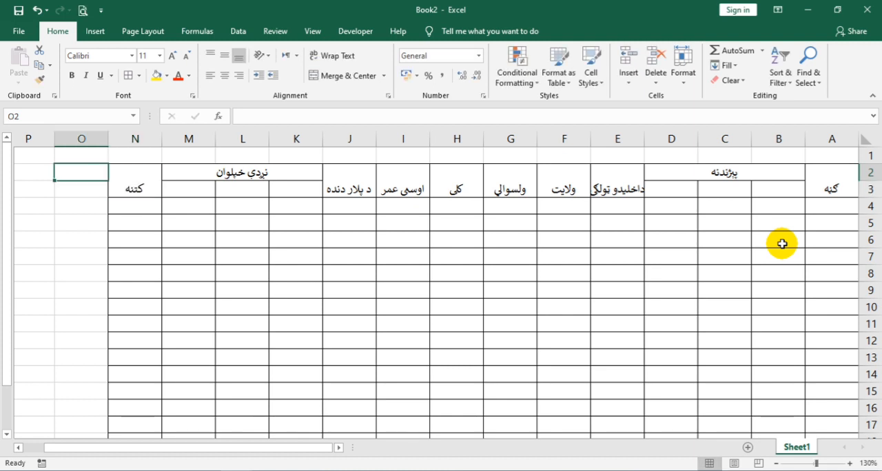
Step: Enter the subheadings "نوم", "د پلار نوم" and "د نیکه نوم" in B3, C3 and D3
left_click(770, 192)
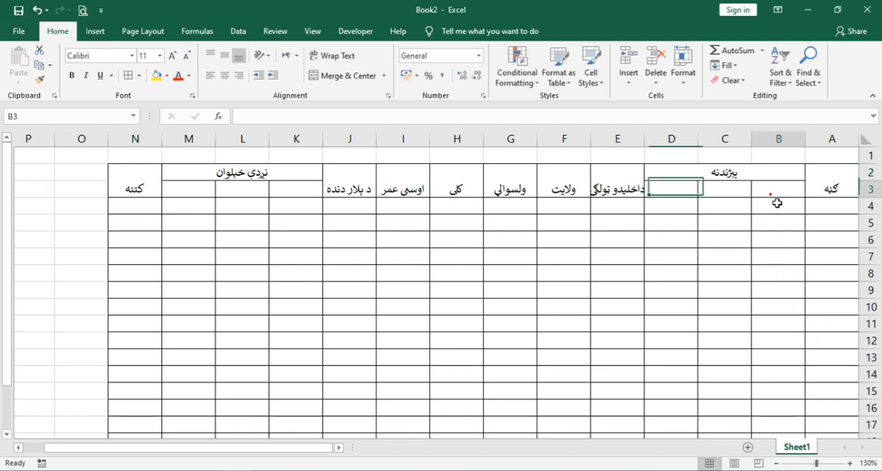
type("نوم")
key("Tab")
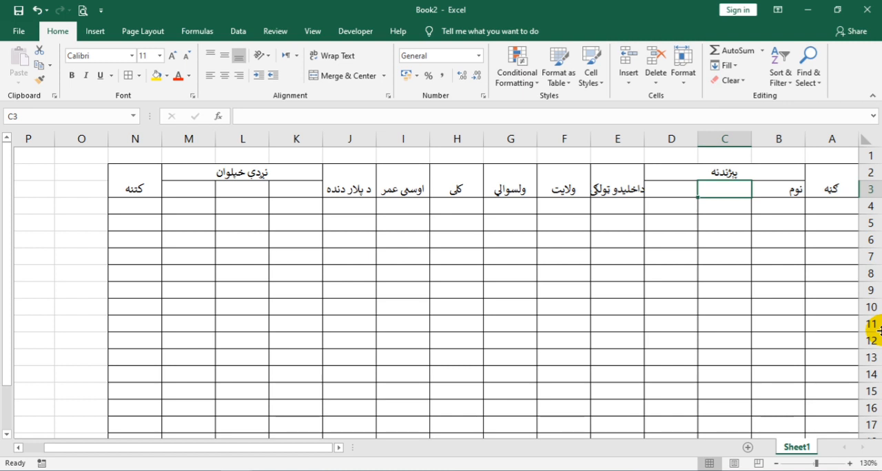
type("د پلار")
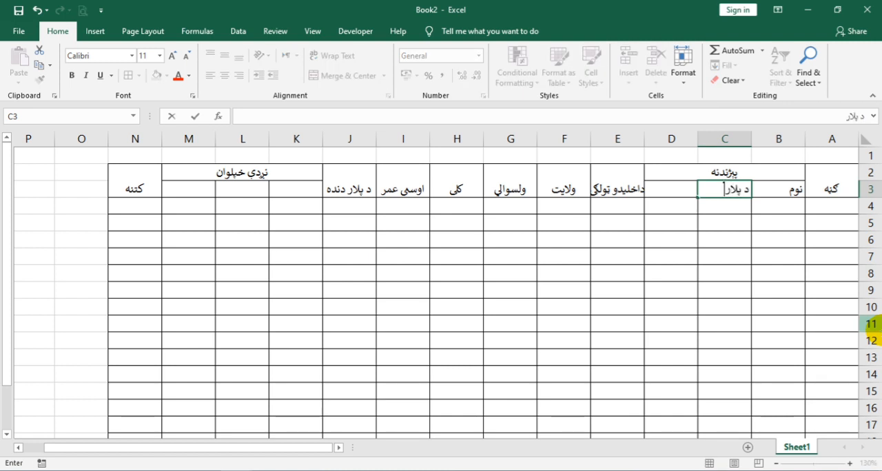
type(" نوم")
key("Tab")
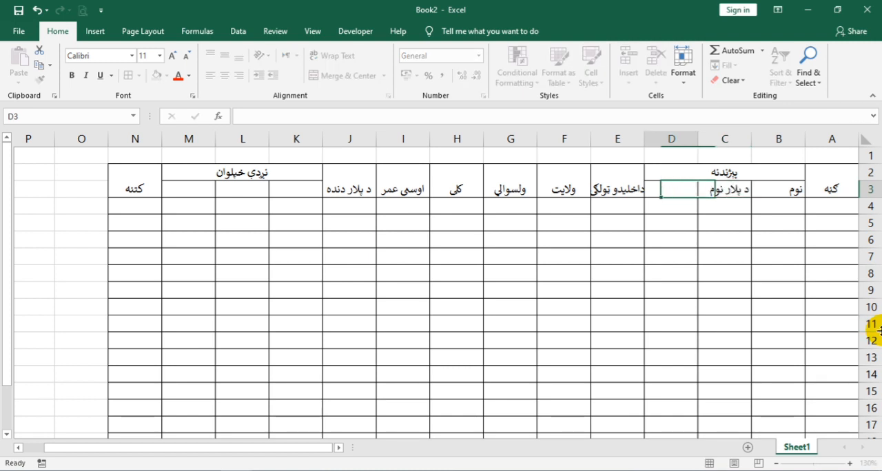
type("د نیکه نوم")
key("Tab")
key("Tab")
key("Tab")
key("Tab")
key("Tab")
key("Tab")
key("Tab")
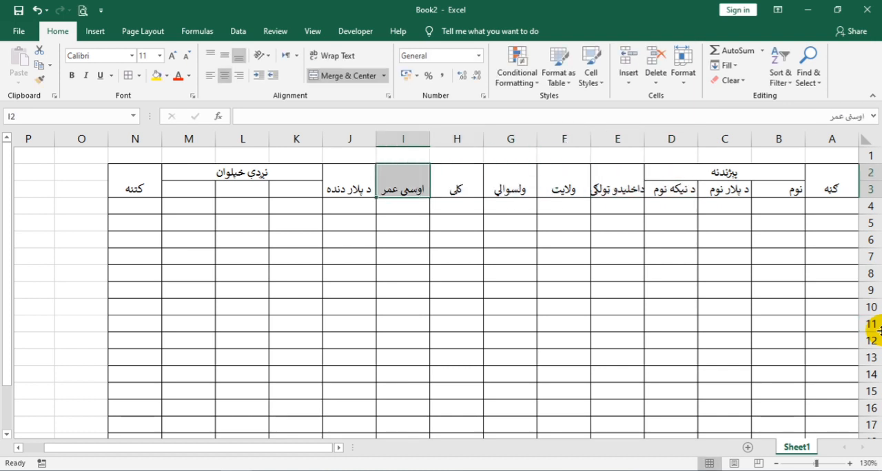
Step: Enter the subheadings "ورور", "کاکا" and "ماما" in K3, L3 and M3
type("ورو")
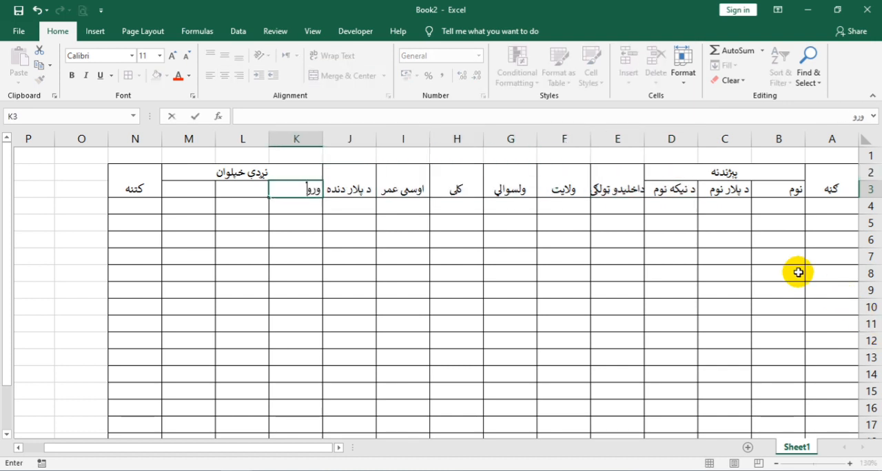
key("Tab")
type("کاک")
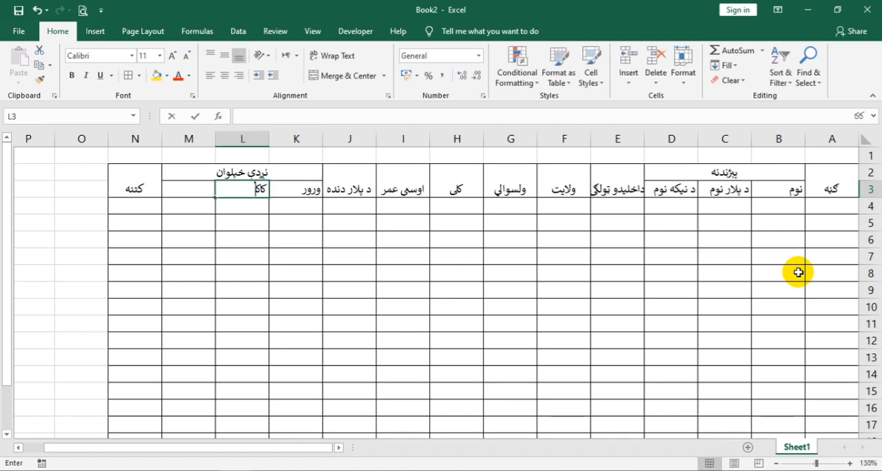
type("ا")
key("Tab")
type("ما")
key("Tab")
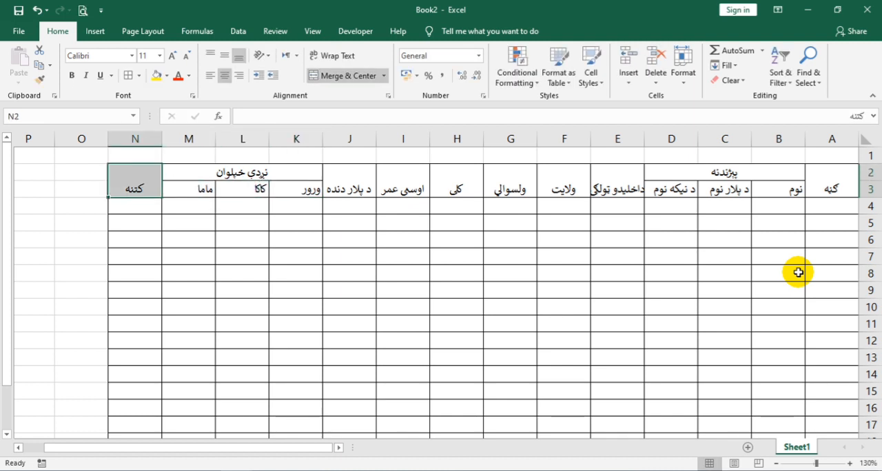
Step: Merge and center A1:N1 as the title row and format it bold at font size 14
left_click_drag(188, 148, 854, 155)
left_click(328, 76)
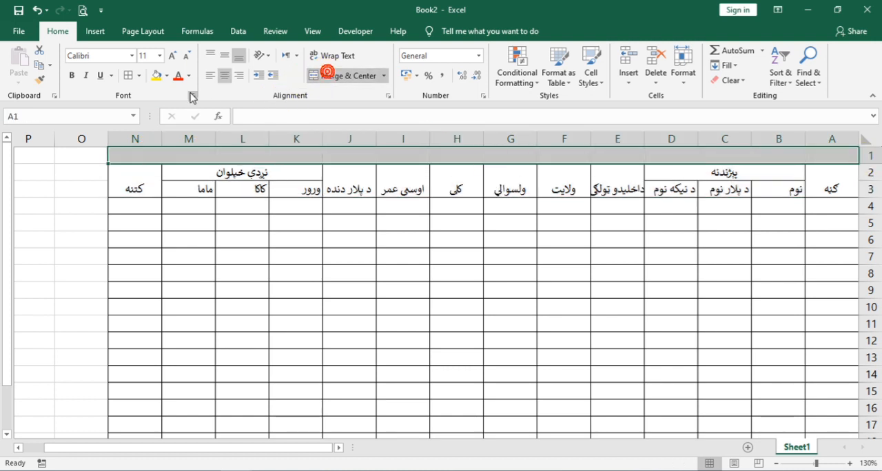
left_click(171, 56)
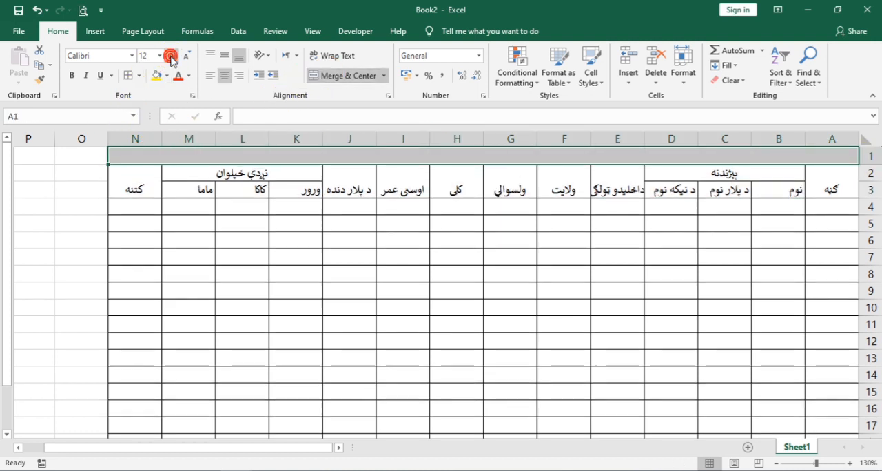
left_click(171, 56)
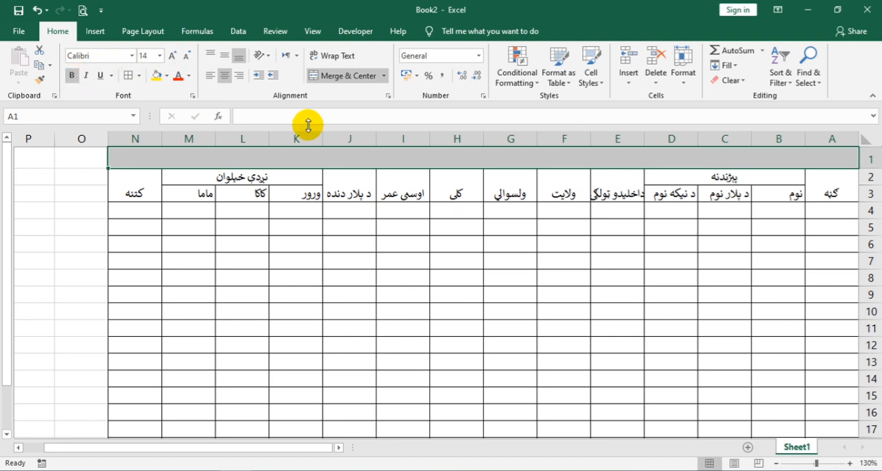
left_click(76, 75)
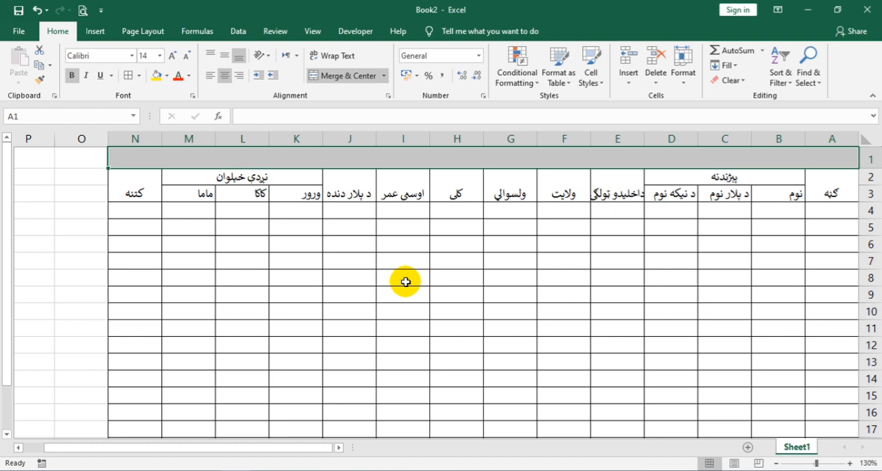
Step: Enter the title "د هډې لېسې د ۱۴۰۳ ښوونیز کال نوي داخلیدونکو زده کوونکو جدول" in the merged title row
type("د هډي لېسې د ۱۴")
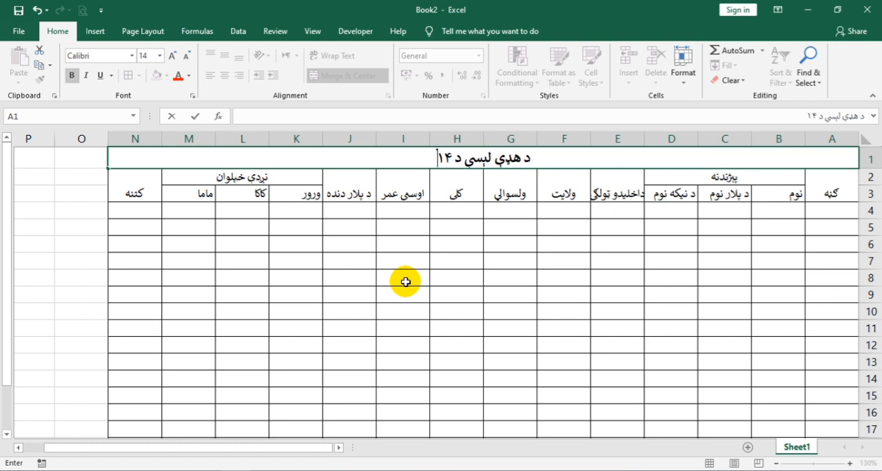
type("يز کال")
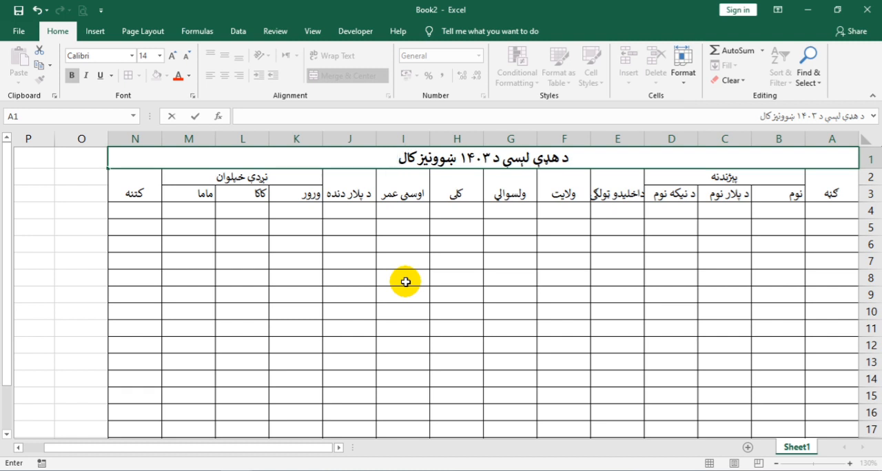
type(" نو")
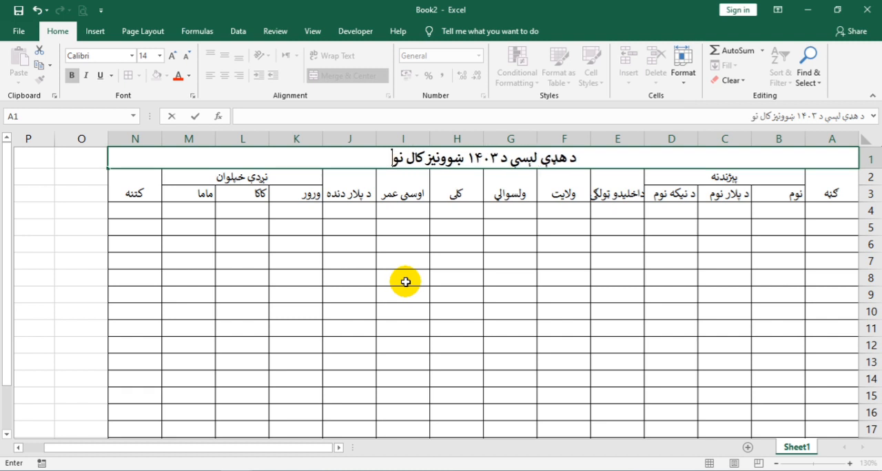
type("ي دخل")
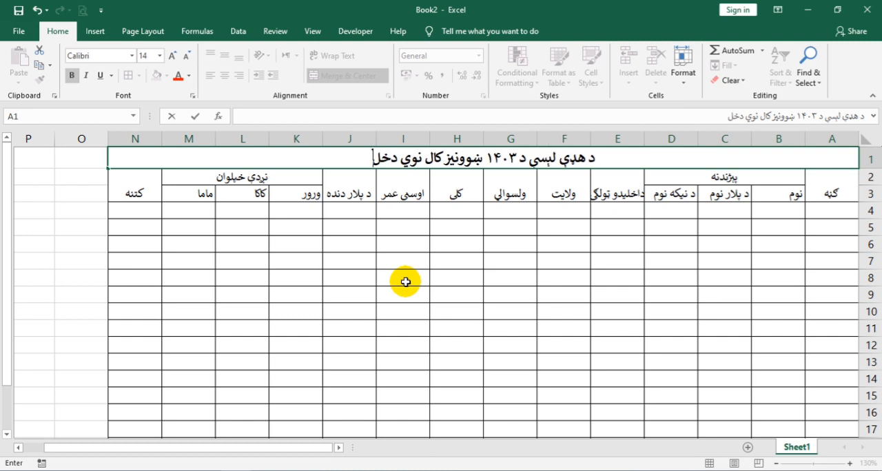
key("BackSpace")
key("BackSpace")
type("اخلي")
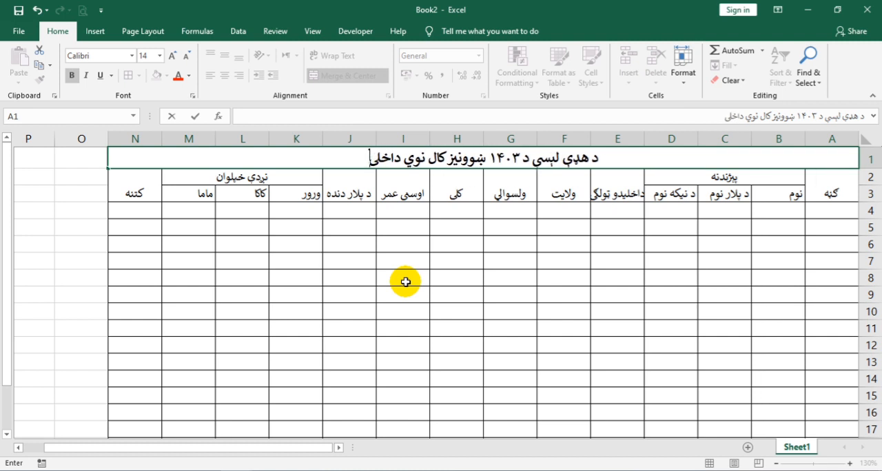
type("دونکي")
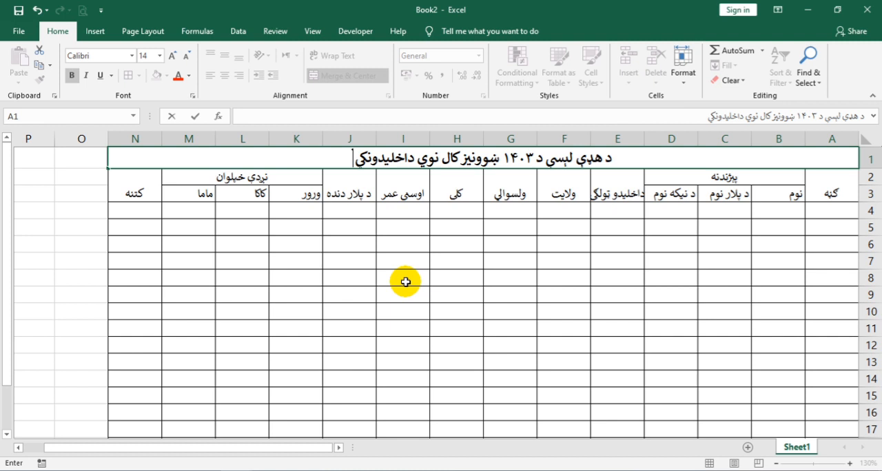
key("BackSpace")
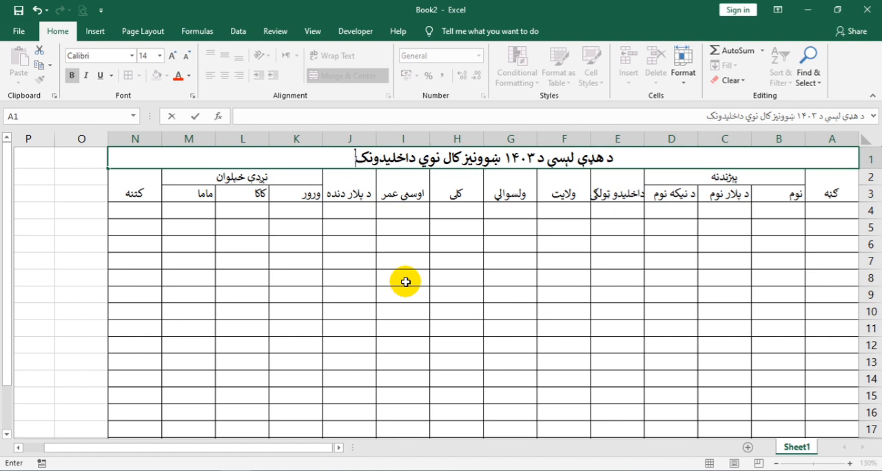
type("و زده")
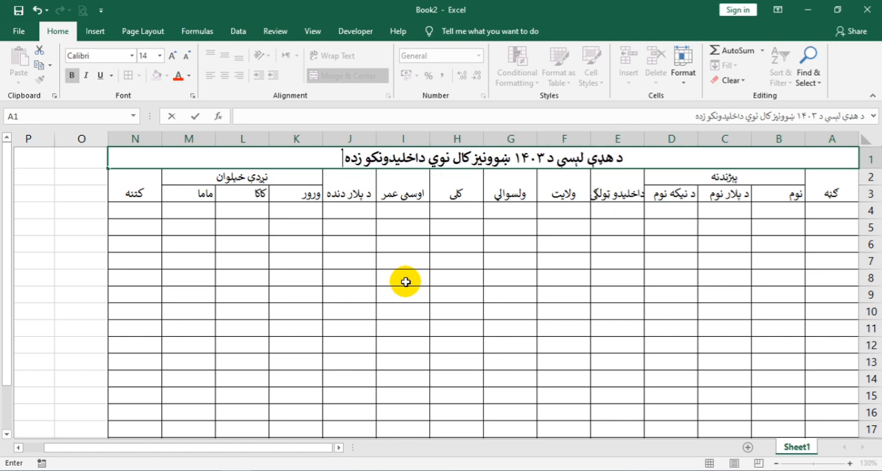
type(" کوونکو ح")
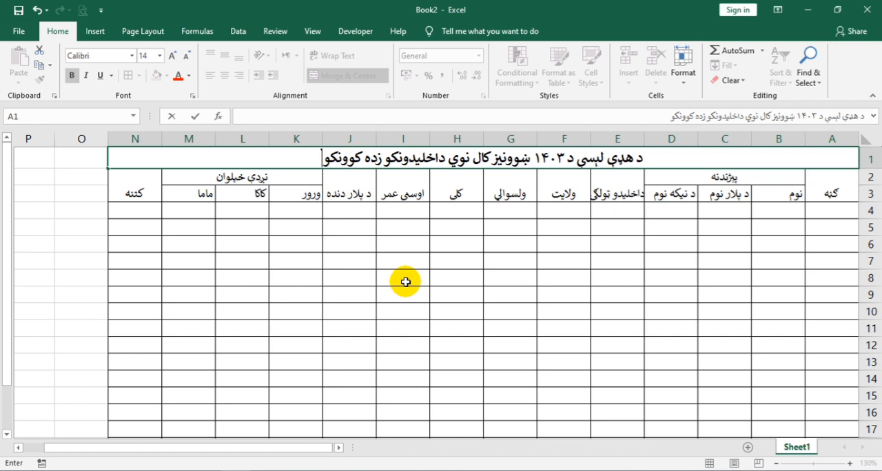
key("BackSpace")
key("BackSpace")
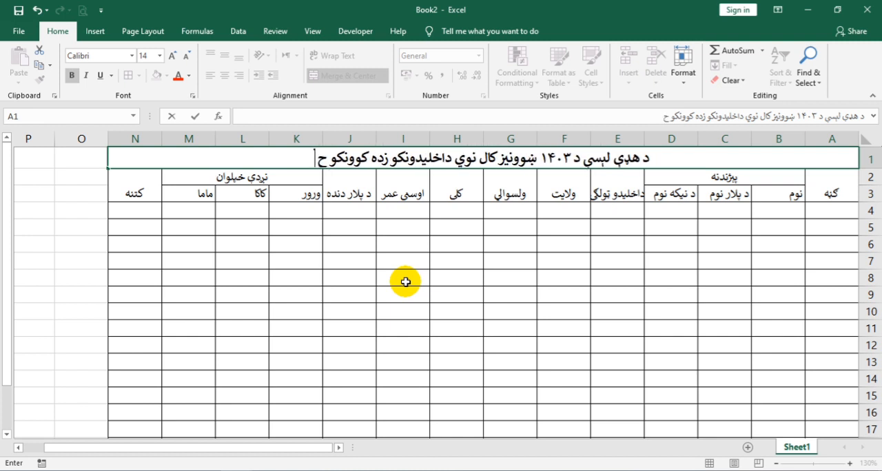
type("جدول")
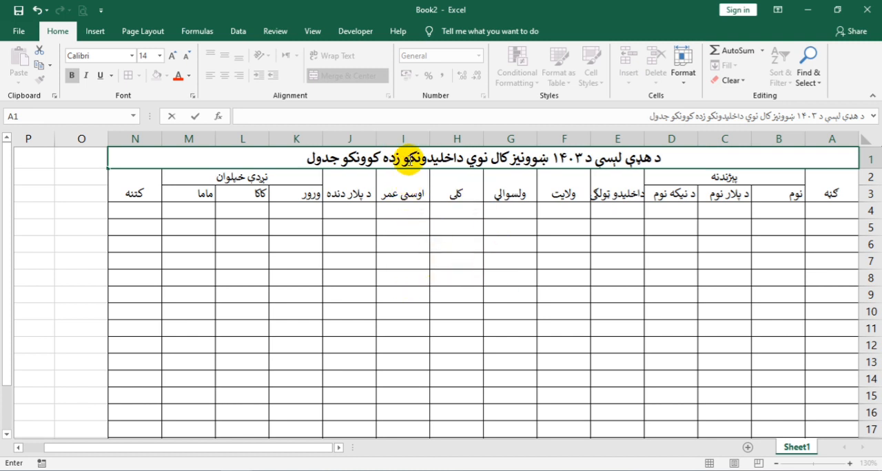
Step: Replace "نوي داخلیدونکو" in the title with "جدیدالشمول" and commit the entry
double_click(410, 158)
key("BackSpace")
key("BackSpace")
key("BackSpace")
key("BackSpace")
key("BackSpace")
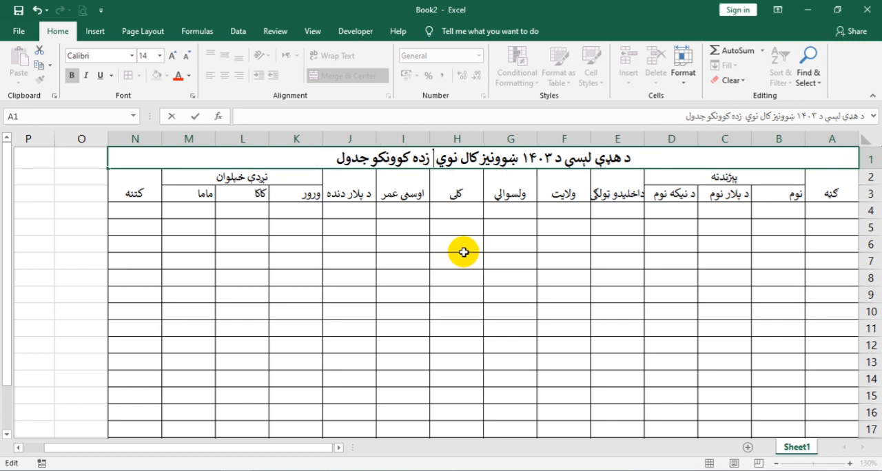
type("جدید")
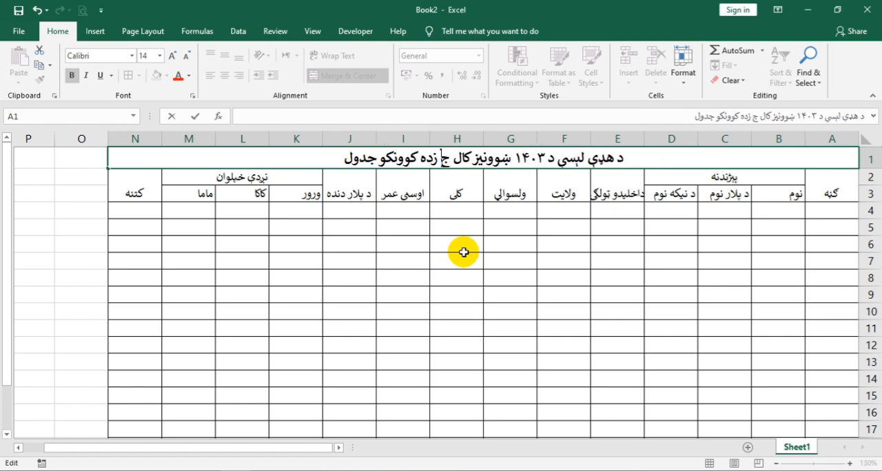
type("ال")
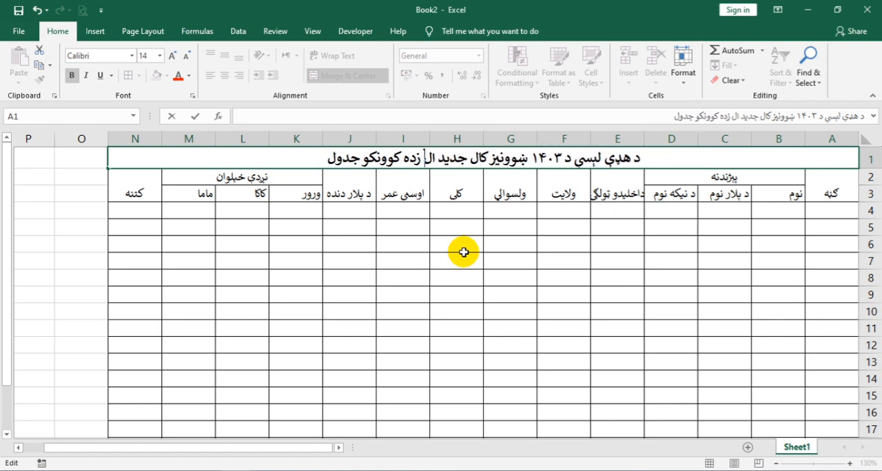
type("شمول")
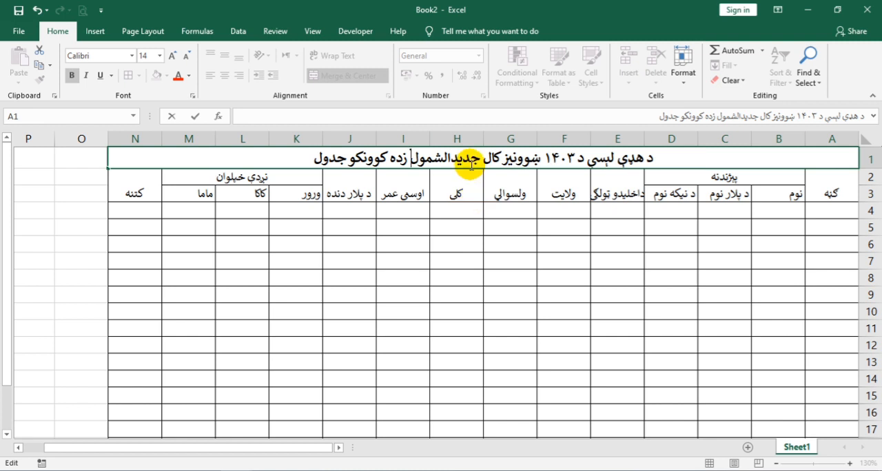
left_click(811, 211)
Step: Extend the bordered table down to row 48 by filling from the empty rows A19:N20
left_click_drag(121, 177, 866, 407)
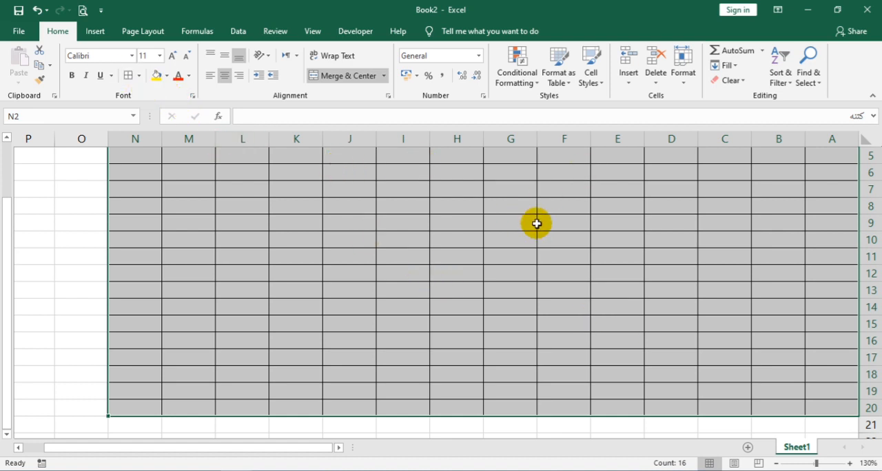
scroll(657, 280, "up", 1)
scroll(657, 280, "up", 1)
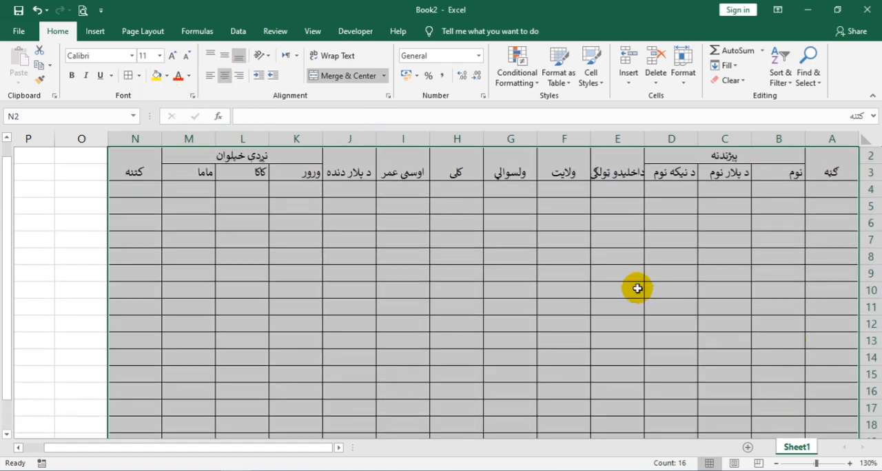
scroll(731, 333, "down", 2)
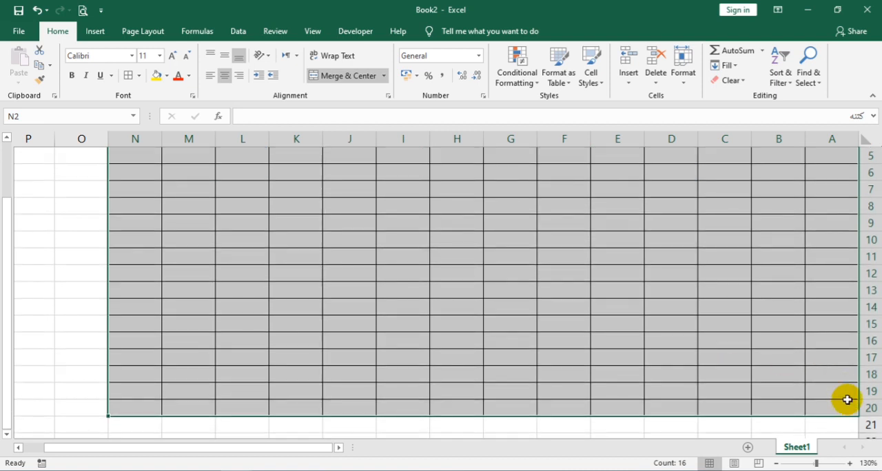
left_click(819, 392)
left_click_drag(143, 388, 857, 405)
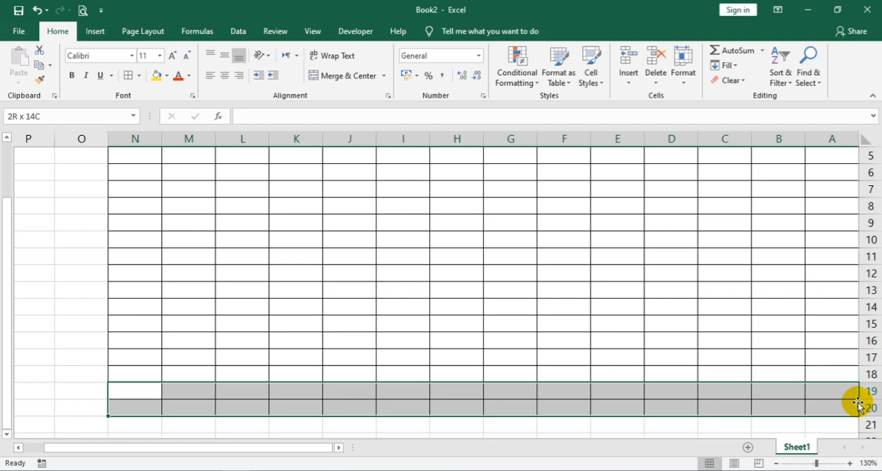
left_click_drag(111, 415, 183, 285)
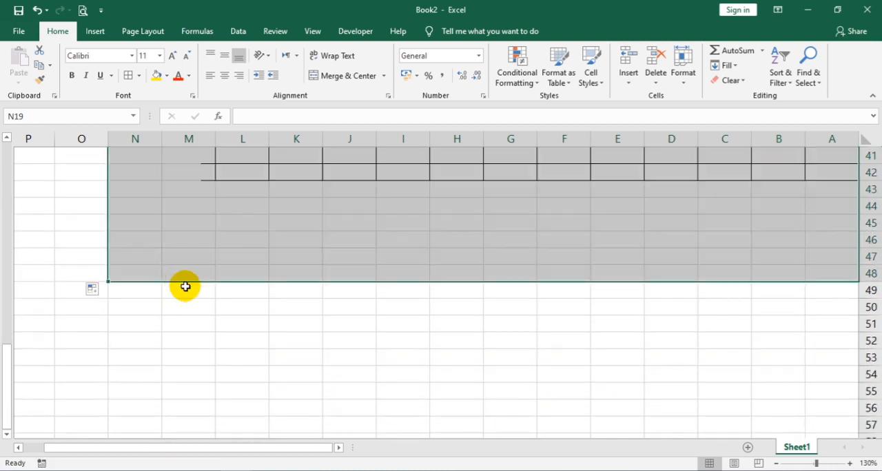
Step: Format A2:N48 as bold at font size 12, centered horizontally and middle-aligned vertically
scroll(228, 246, "up", 13)
scroll(222, 243, "up", 1)
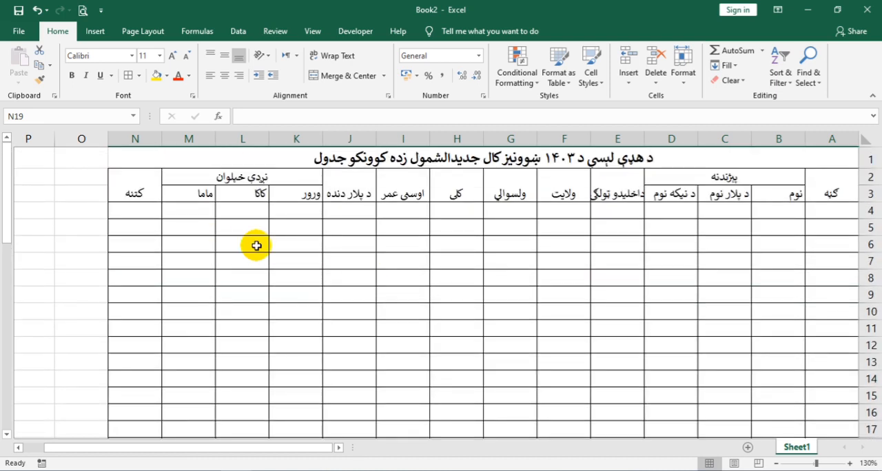
left_click_drag(136, 169, 826, 413)
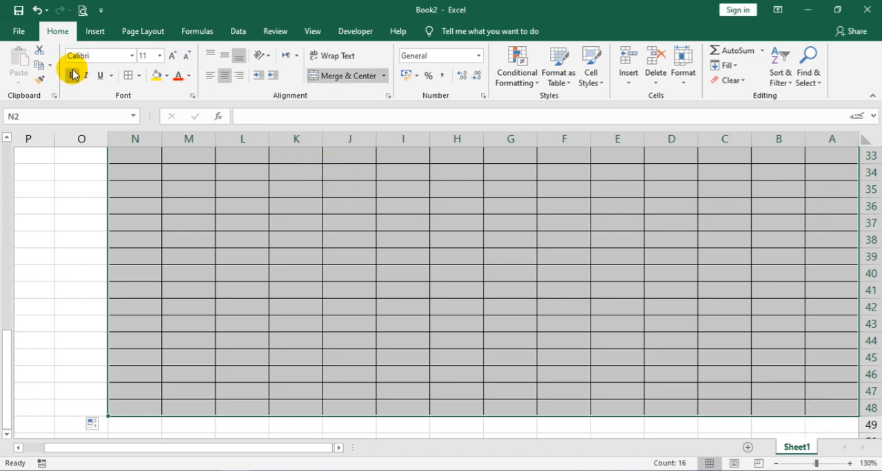
left_click(71, 75)
left_click(172, 58)
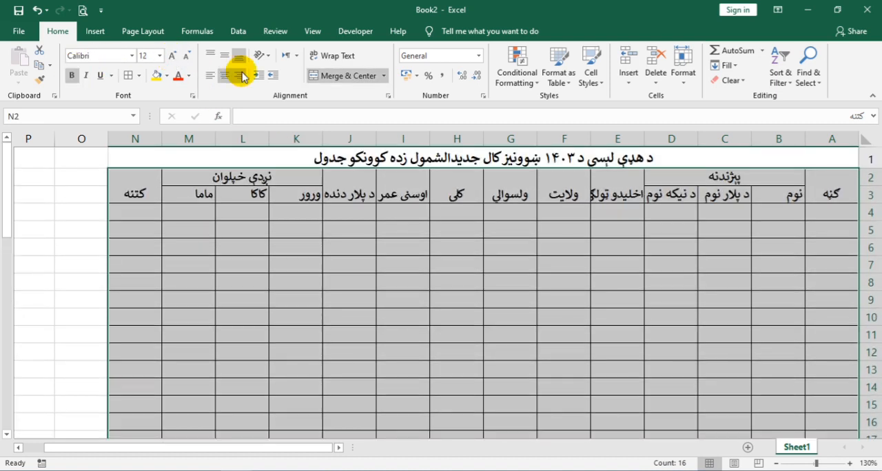
left_click(226, 57)
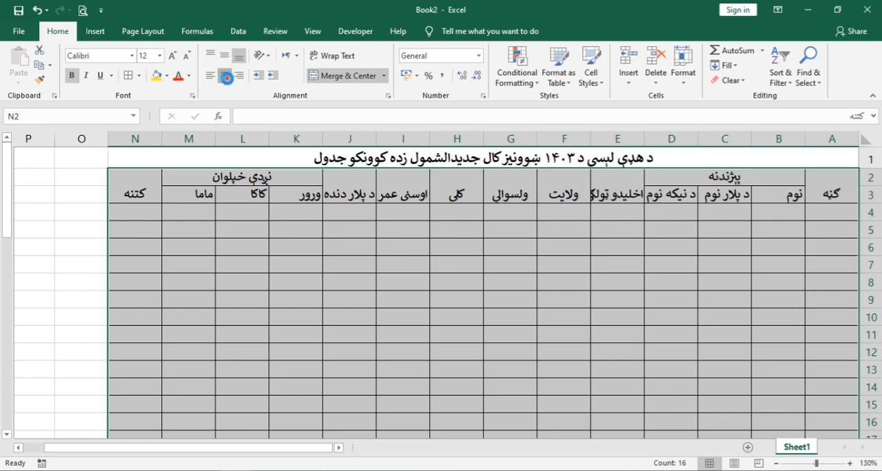
left_click(226, 77)
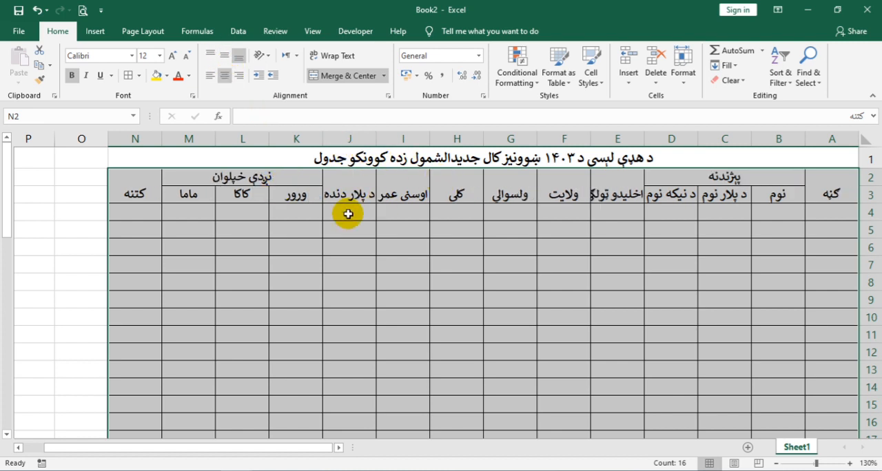
left_click(224, 56)
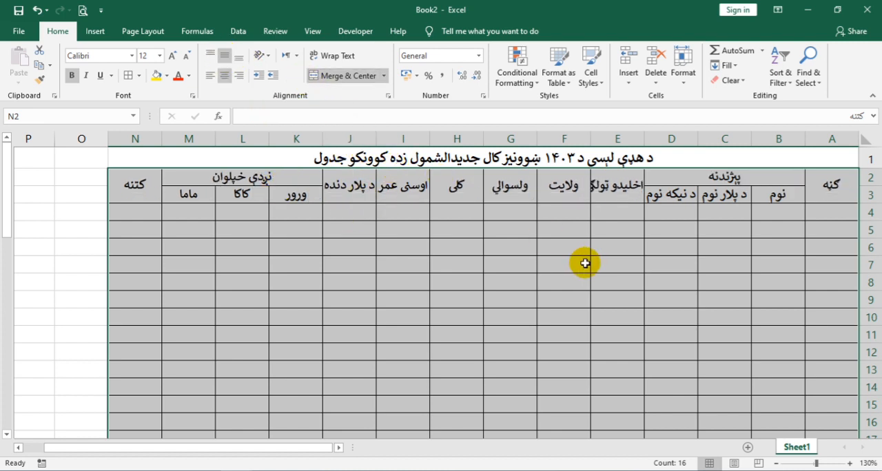
left_click(817, 244)
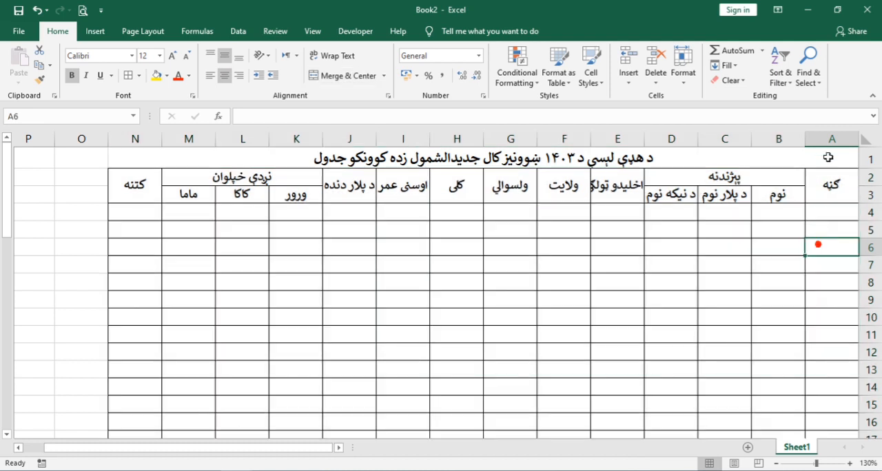
Step: Narrow numbering column A and increase the row heights of the headings and the data rows below them
double_click(802, 140)
left_click_drag(836, 138, 830, 138)
left_click_drag(876, 178, 793, 182)
mouse_move(866, 166)
left_mouse_down()
mouse_move(871, 159)
mouse_move(869, 171)
left_mouse_up()
scroll(765, 206, "up", 13)
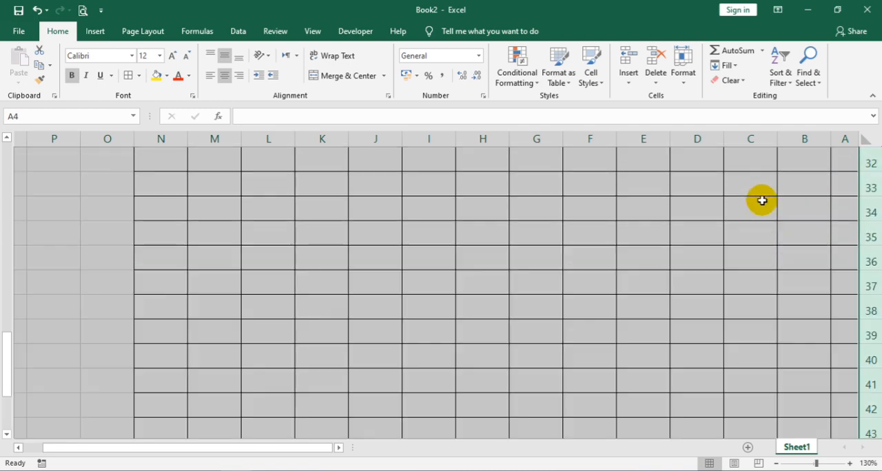
scroll(701, 192, "up", 3)
left_click(476, 207)
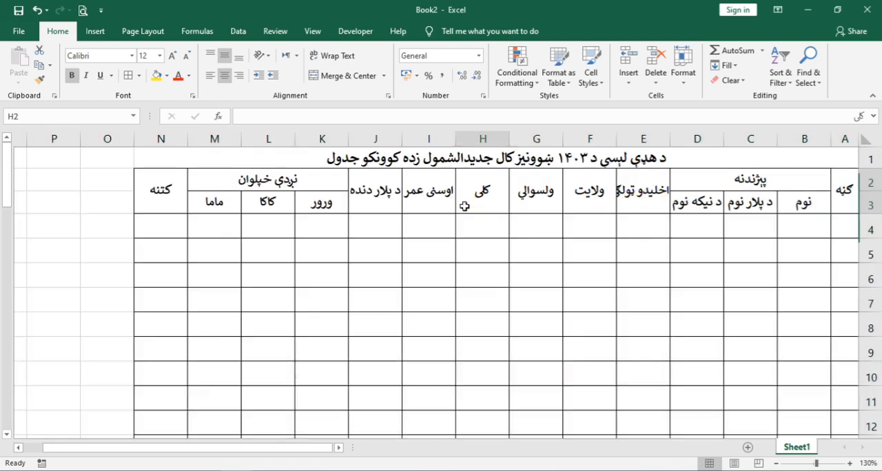
Step: Reduce the headings in E2 and I2 to font size 10 and slightly widen columns B, C and D
left_click(647, 193)
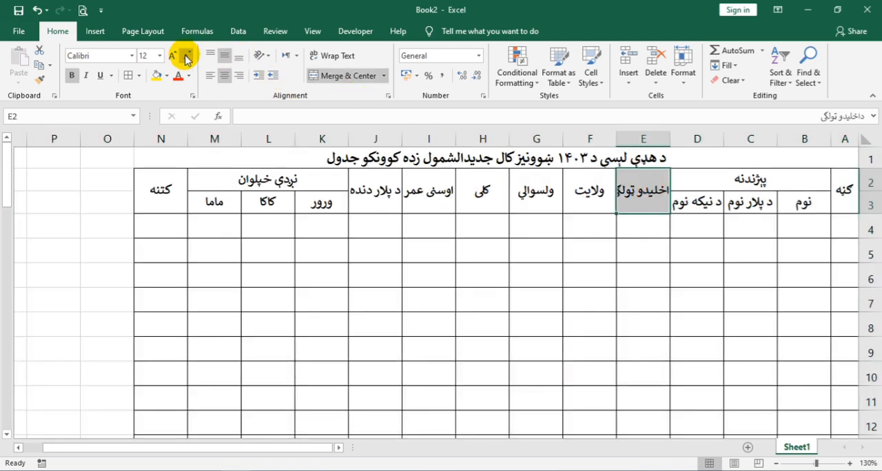
left_click(440, 191)
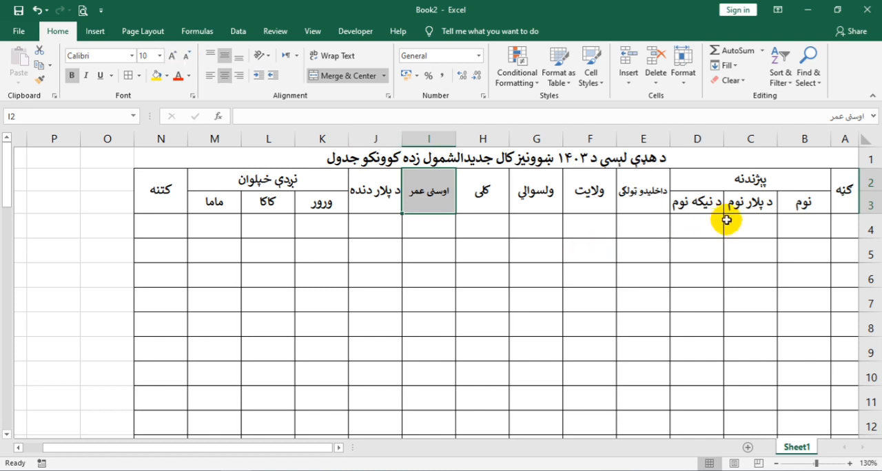
left_click_drag(777, 137, 660, 137)
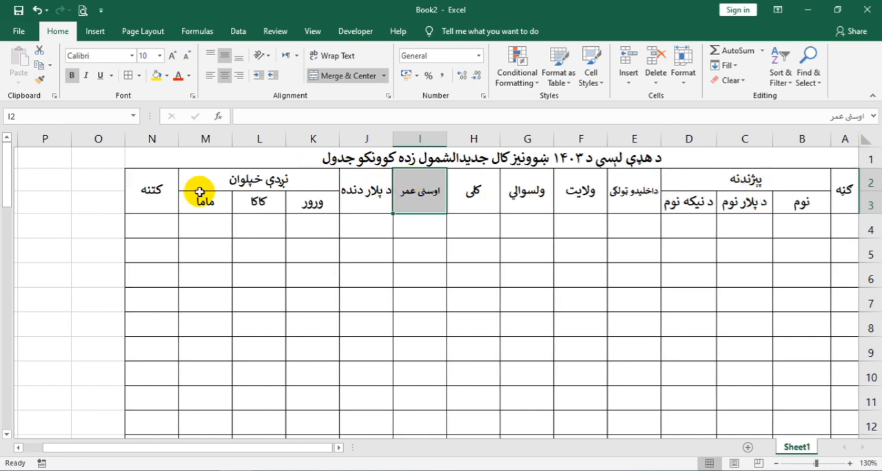
Step: Apply Thick Outside Borders around the table range A2:N48
left_click_drag(130, 185, 838, 406)
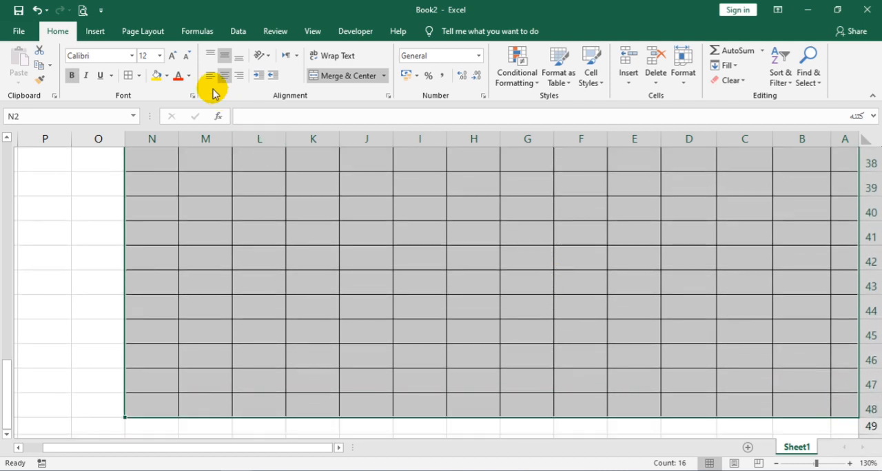
left_click(139, 75)
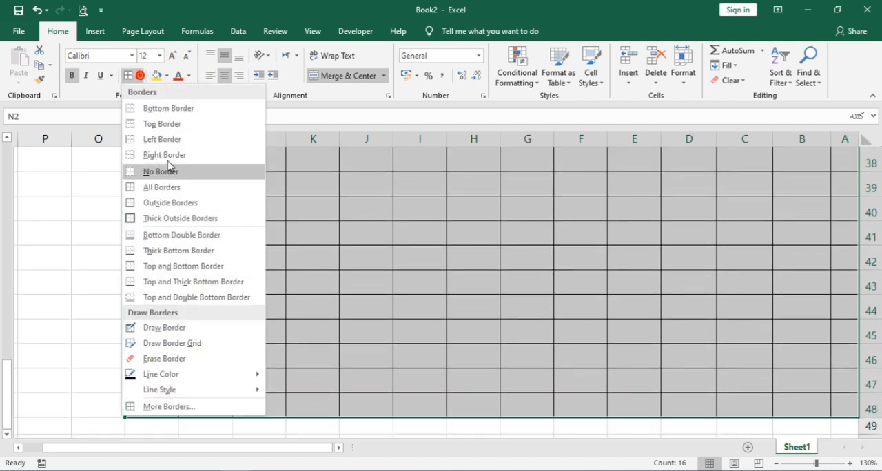
left_click(164, 219)
left_click(383, 274)
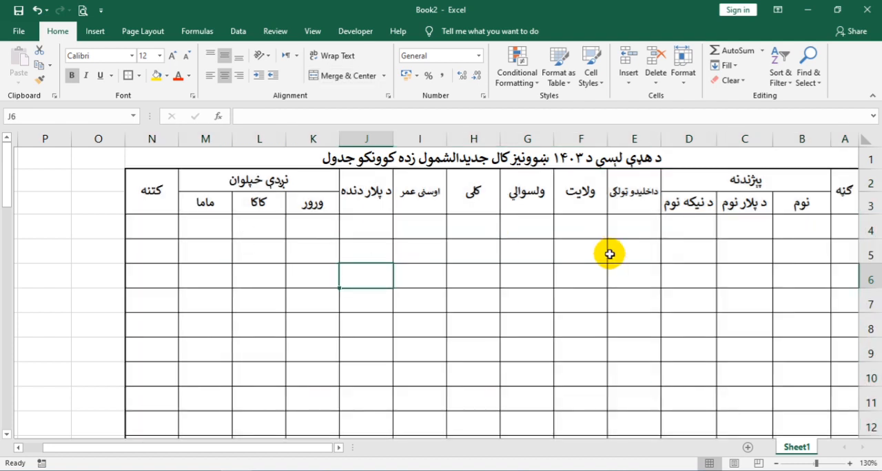
Step: Enter the row-numbering formula =ROW()-ROW($B$3) in A4, beneath the numbering heading
left_click(835, 232)
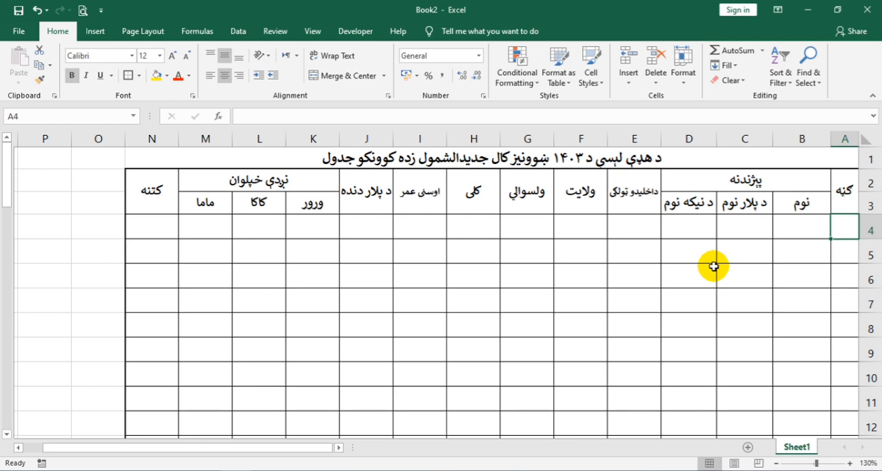
type("=row")
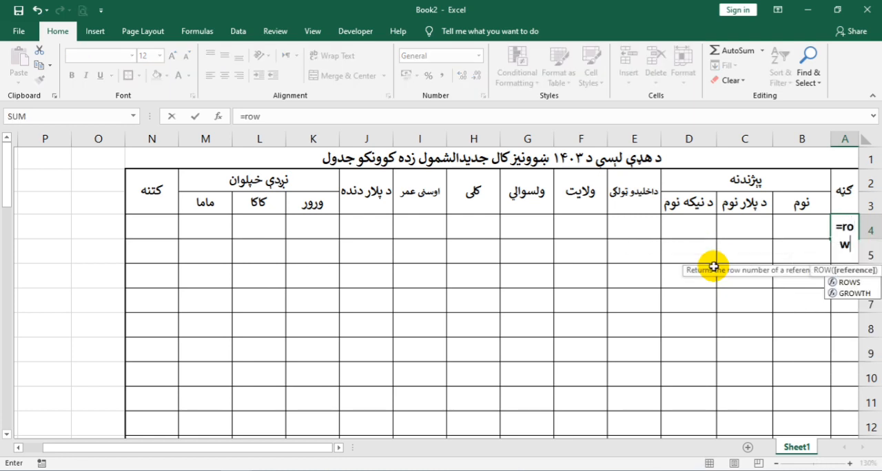
key("Tab")
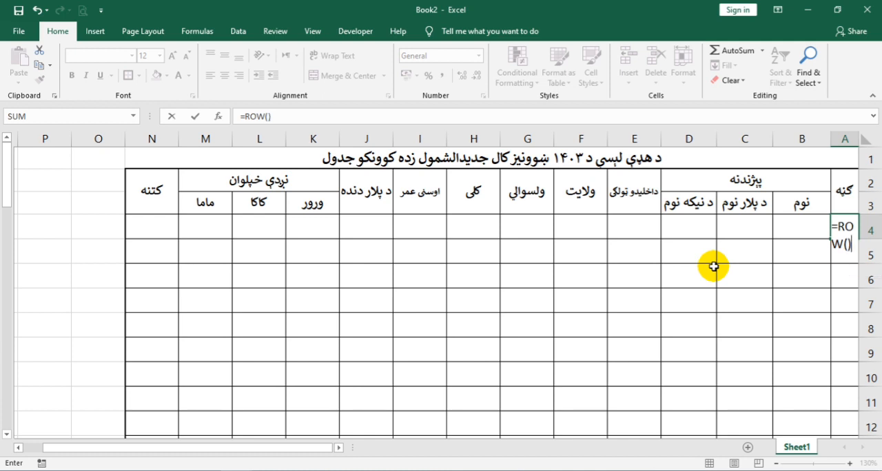
type(")-row")
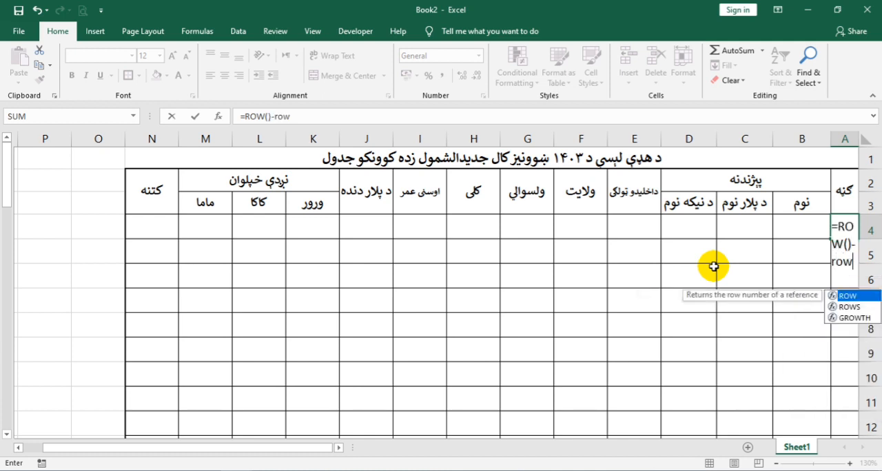
key("Tab")
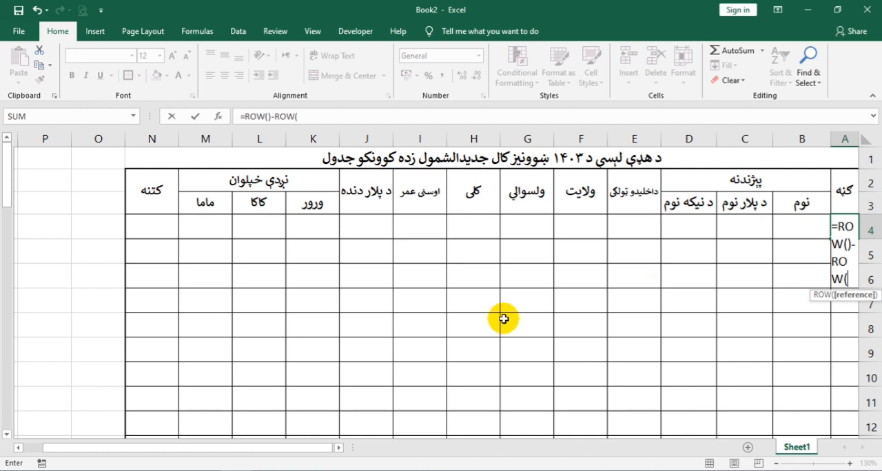
left_click(800, 202)
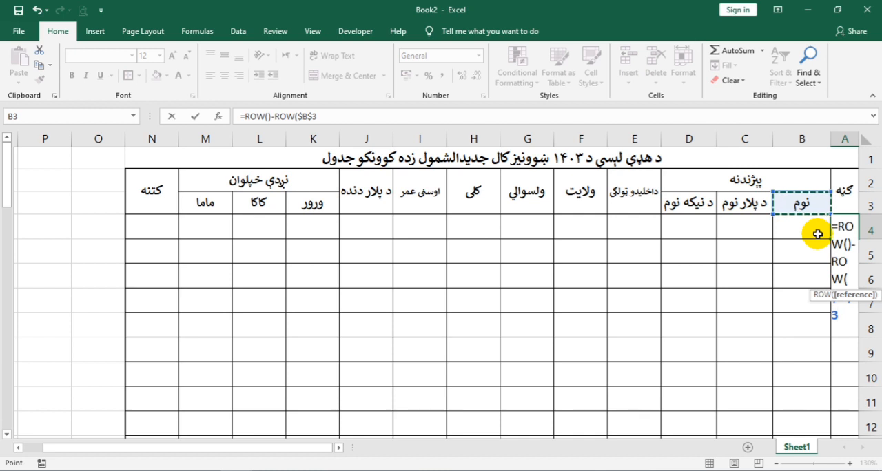
type(")")
key("Return")
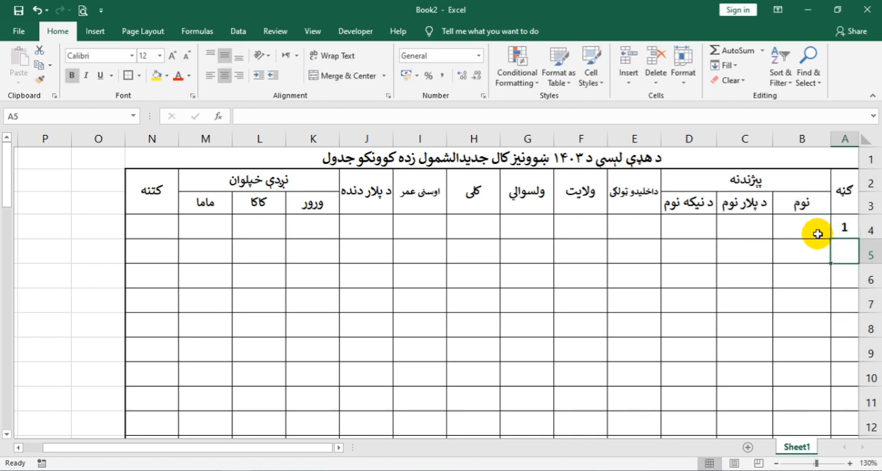
Step: Wrap the A4 formula in an IF that stays blank without a name: =IF(B4="","",ROW()-ROW($B$3))
left_click(795, 228)
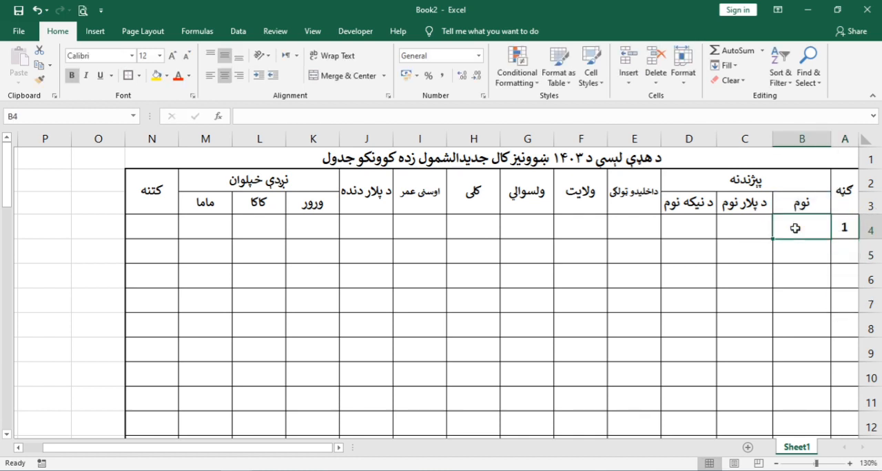
left_click(836, 232)
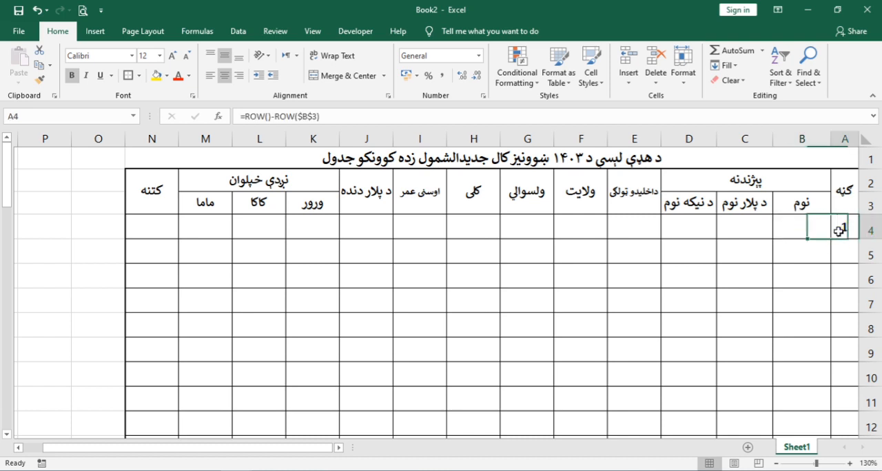
left_click(246, 117)
type("IF(")
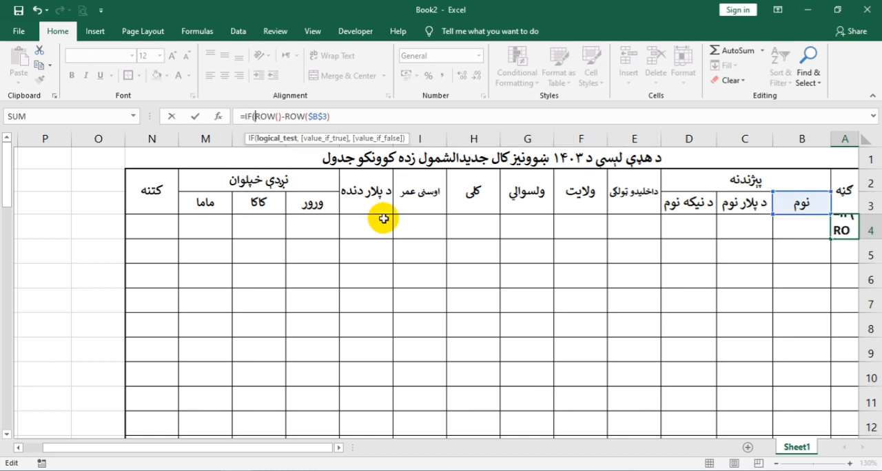
left_click(806, 221)
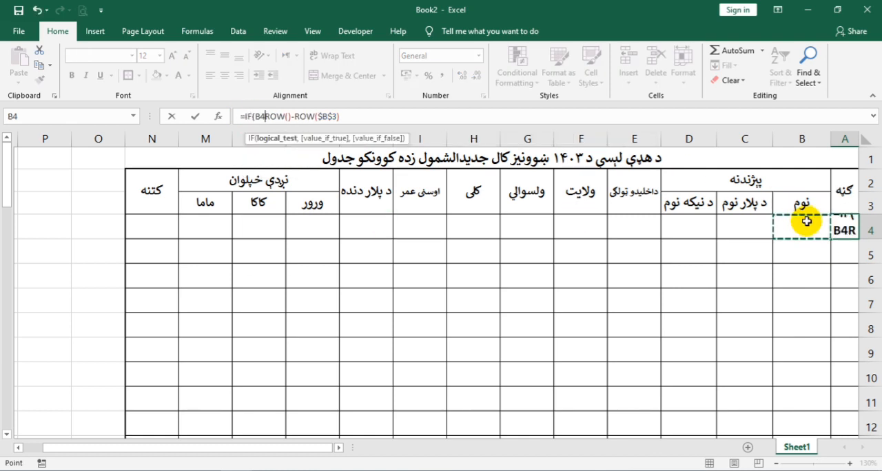
type("=\"\"")
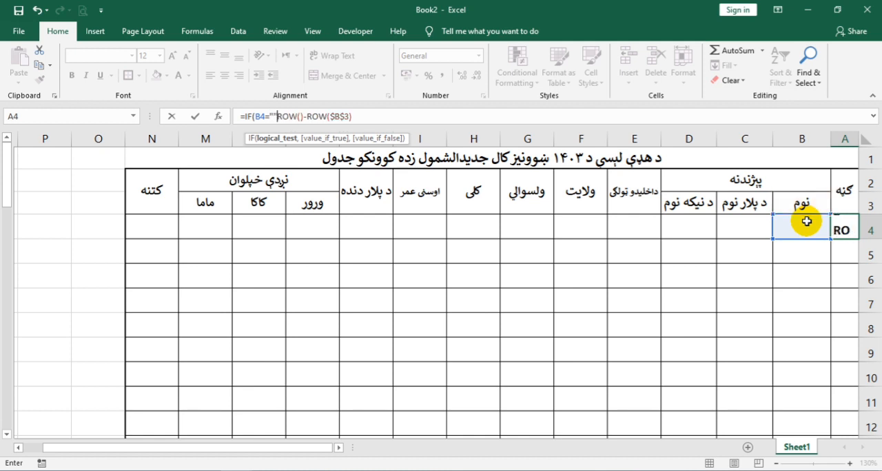
type(",\"\"")
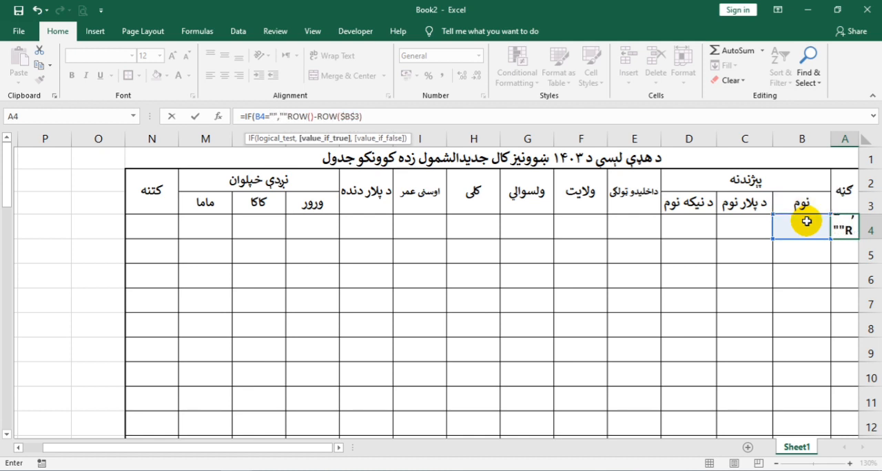
type(",")
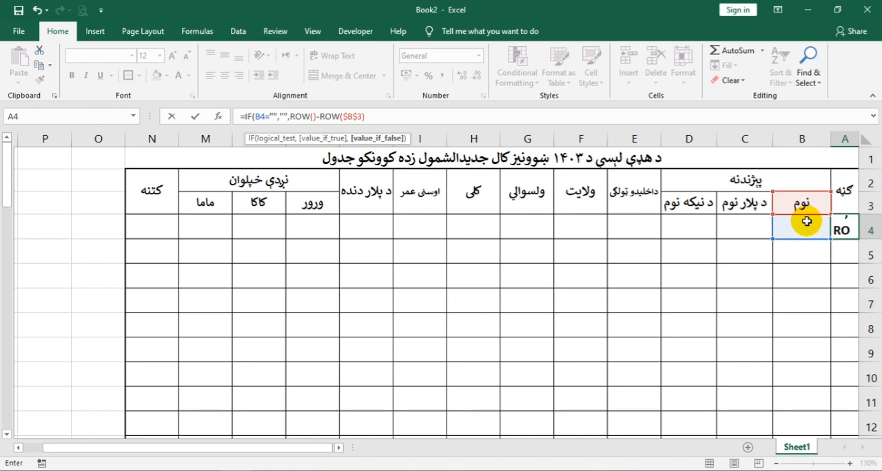
key("Return")
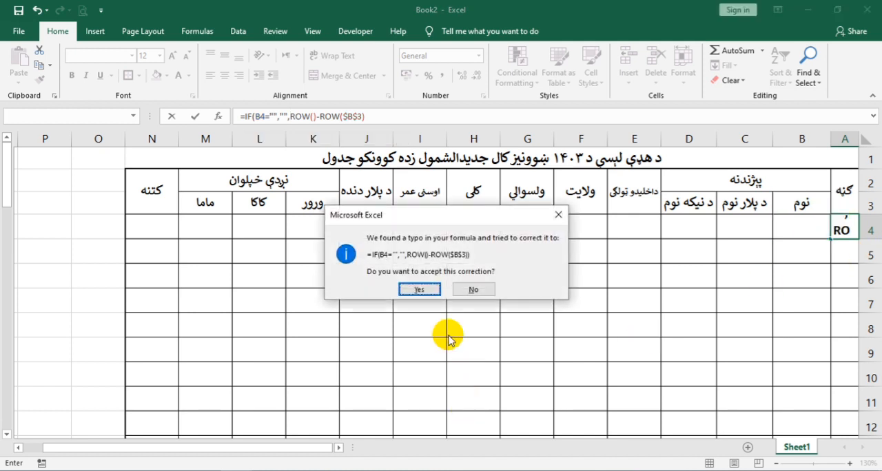
left_click(419, 289)
Step: Fill the A4 numbering formula down to A47 and copy the formula from A47 into A48
left_click(845, 222)
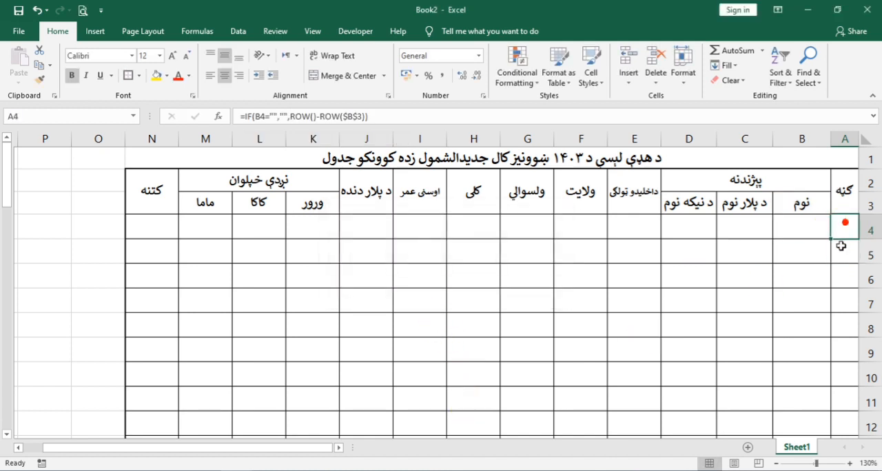
left_click_drag(832, 241, 837, 384)
right_click(841, 383)
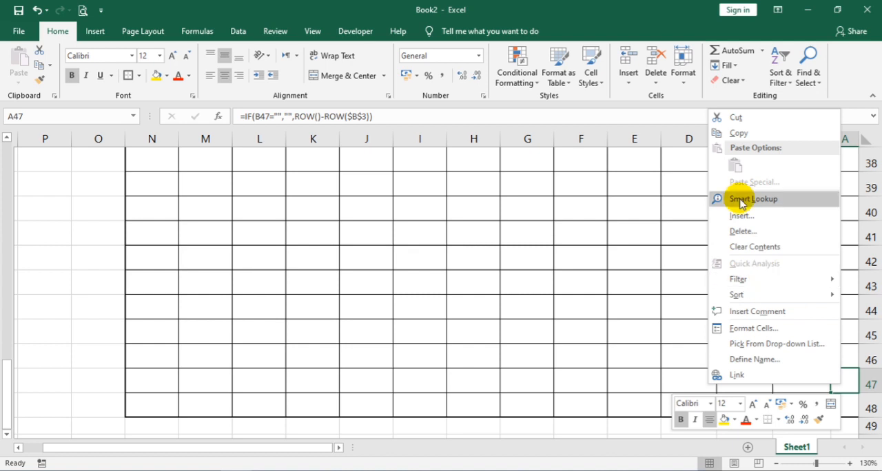
left_click(730, 132)
left_click(843, 405)
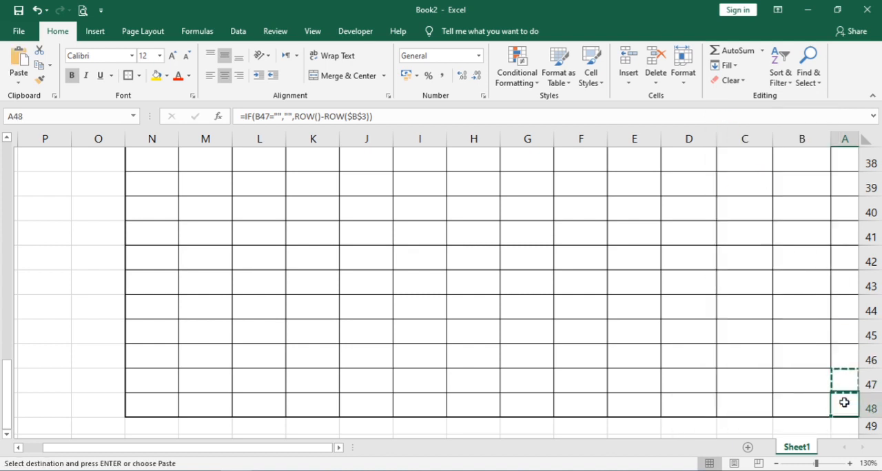
right_click(843, 406)
left_click(774, 185)
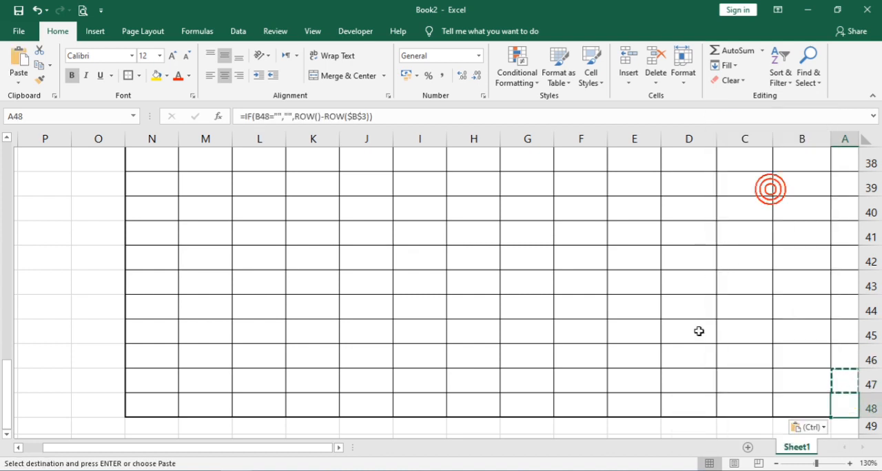
Step: Enter the first student's name, father's name and grandfather's name in B4:D4
scroll(699, 327, "up", 12)
left_click(795, 228)
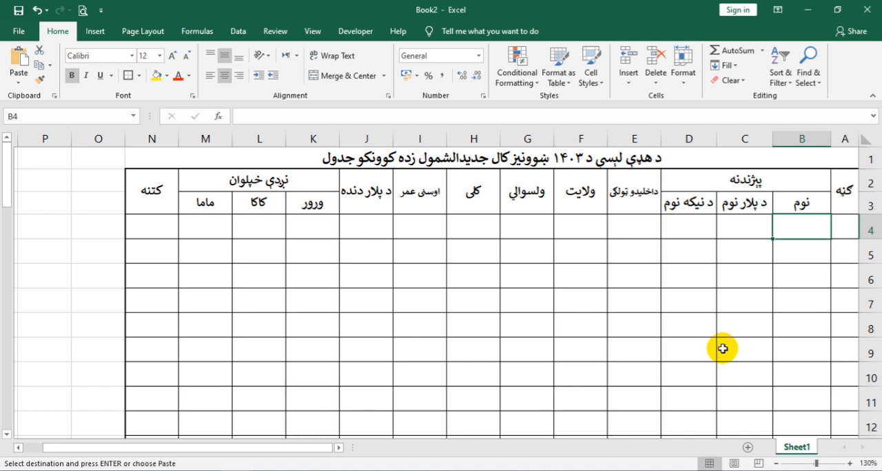
type("[h")
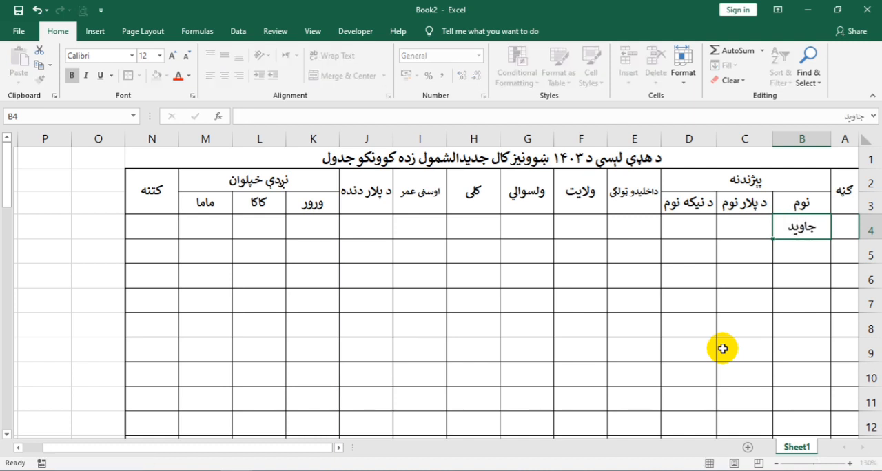
key("Tab")
type("مح")
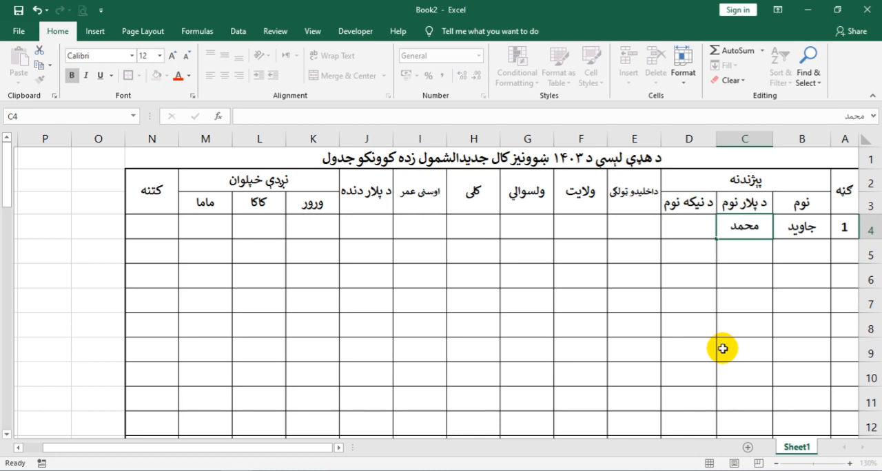
key("Tab")
type("ال")
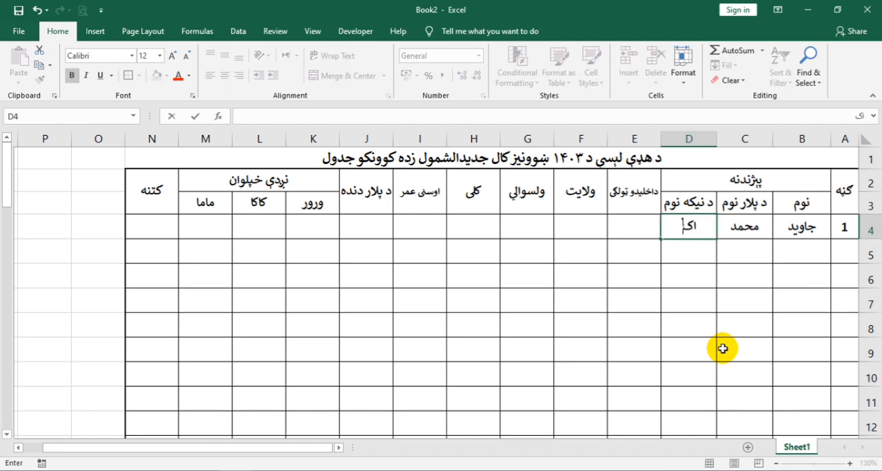
Step: Fill in the first student's admission class اول, province ننگرهار, district بهسود and village هډه in E4:H4
key("Tab")
type("اول")
key("Tab")
type("نن")
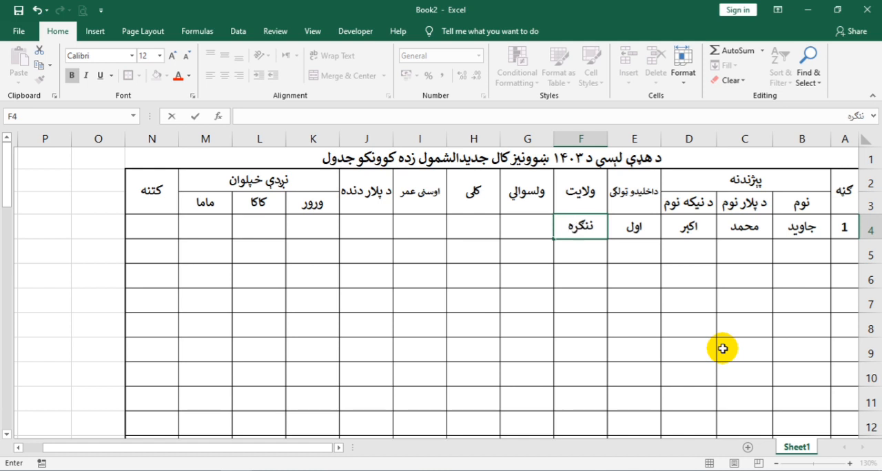
key("Tab")
type("به")
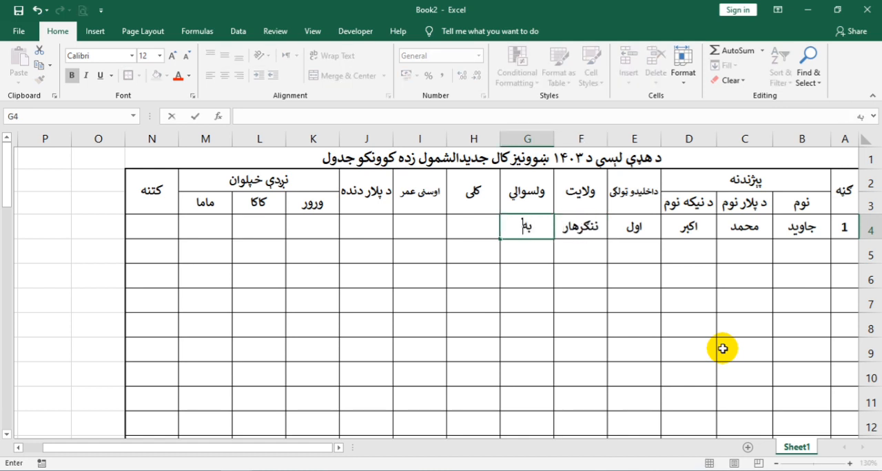
key("Tab")
type("هد")
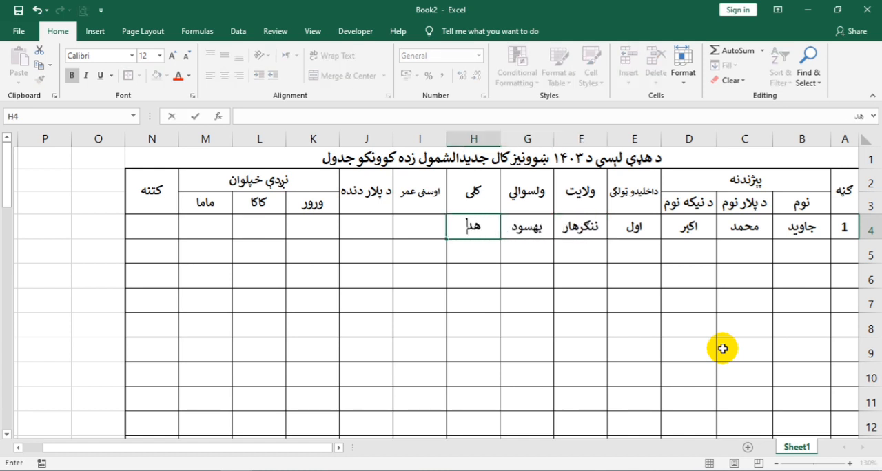
Step: Enter the first student's age as ۷ in I4 and the father's occupation as معلم in J4
key("Tab")
type("۷")
key("Tab")
type("م")
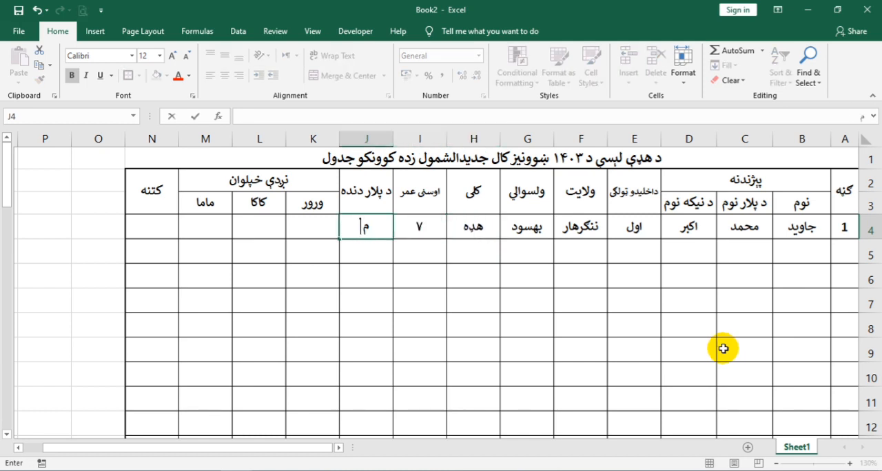
type("علم")
key("Tab")
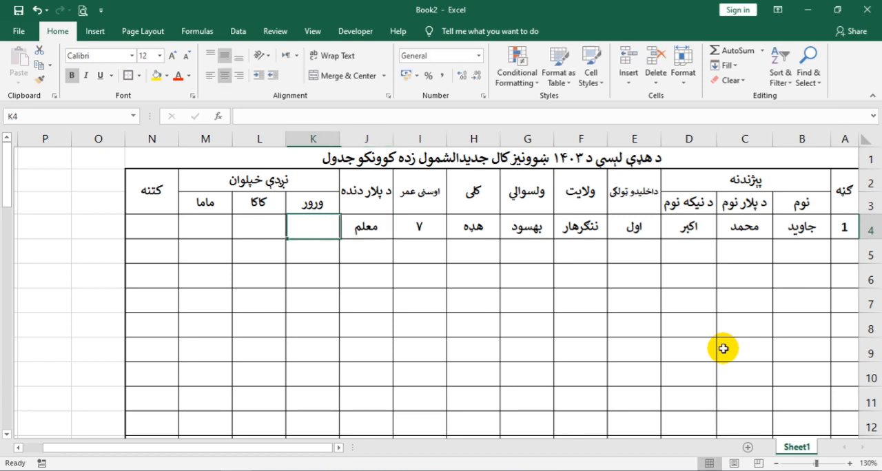
Step: Enter the names of the first student's brother, paternal uncle and maternal uncle in K4:M4
type("حام")
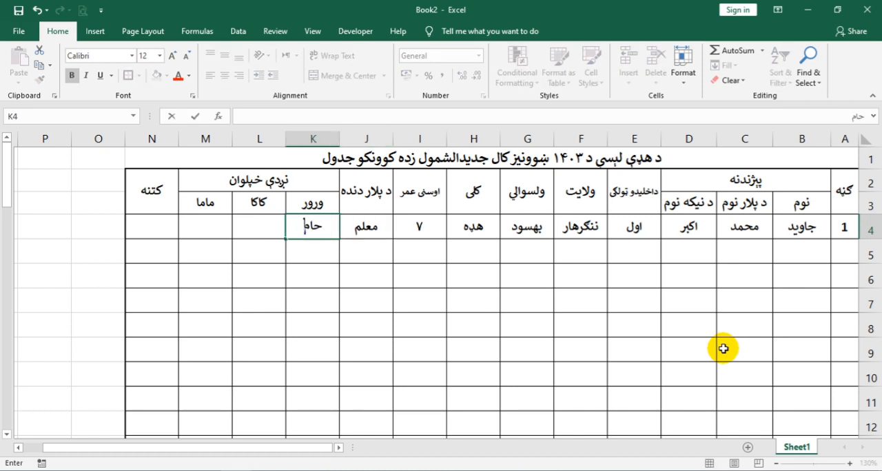
type("د")
key("Tab")
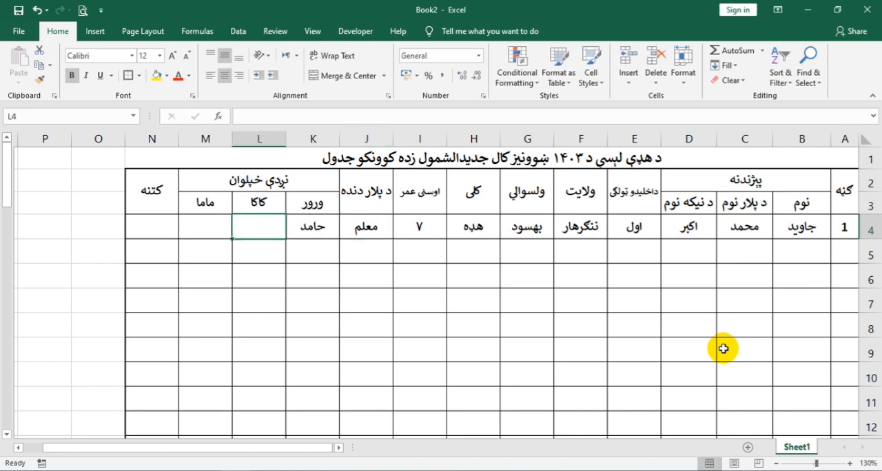
type("شریف")
key("Tab")
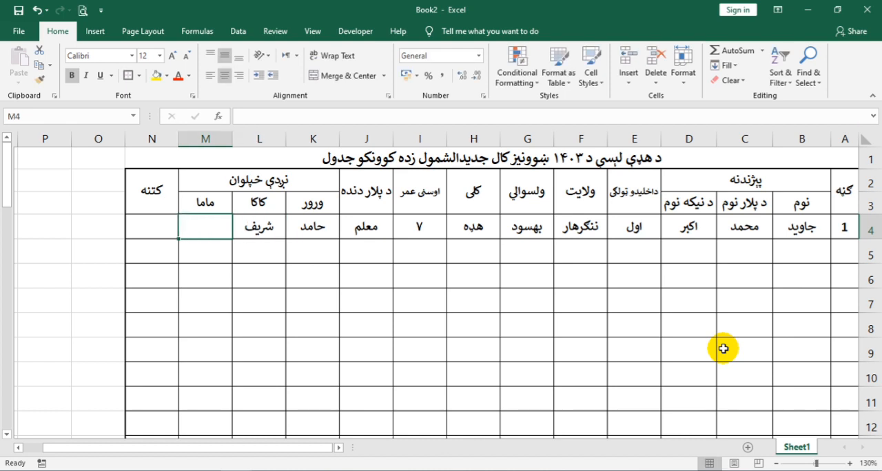
type("واحد")
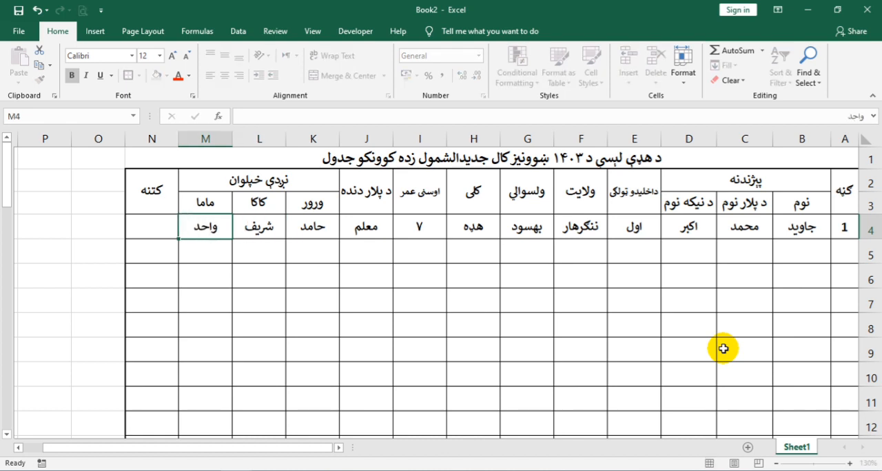
key("Tab")
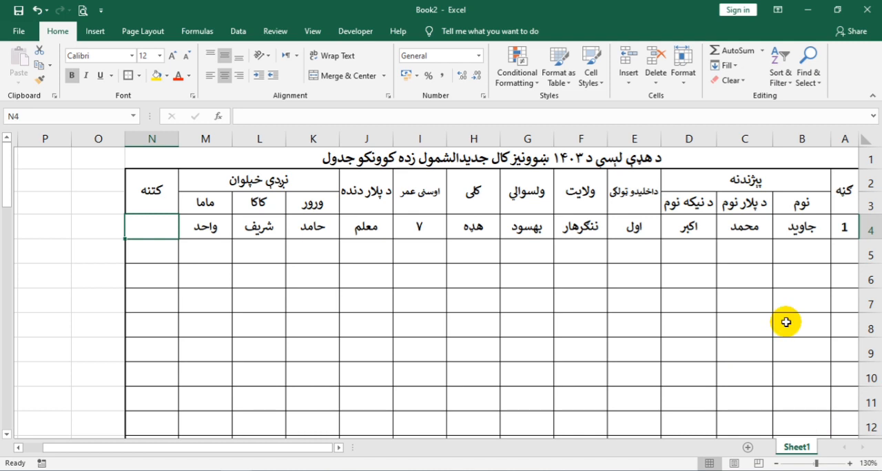
Step: Enter the second student's name in B5
left_click(808, 256)
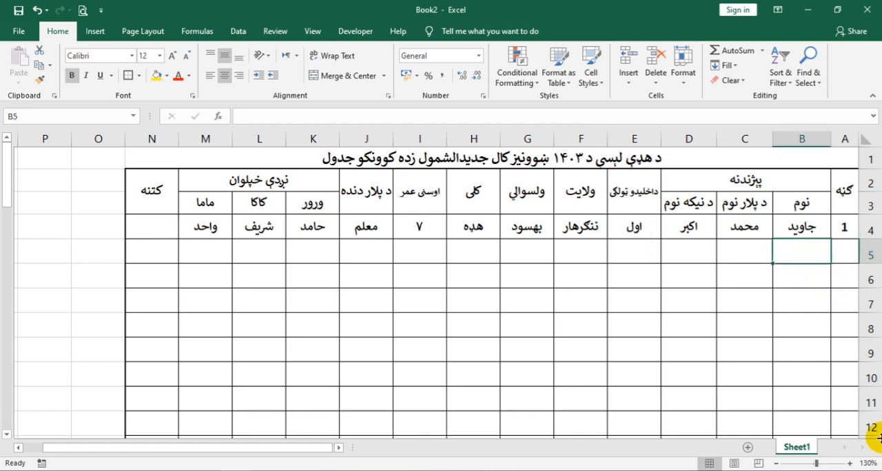
type("نو")
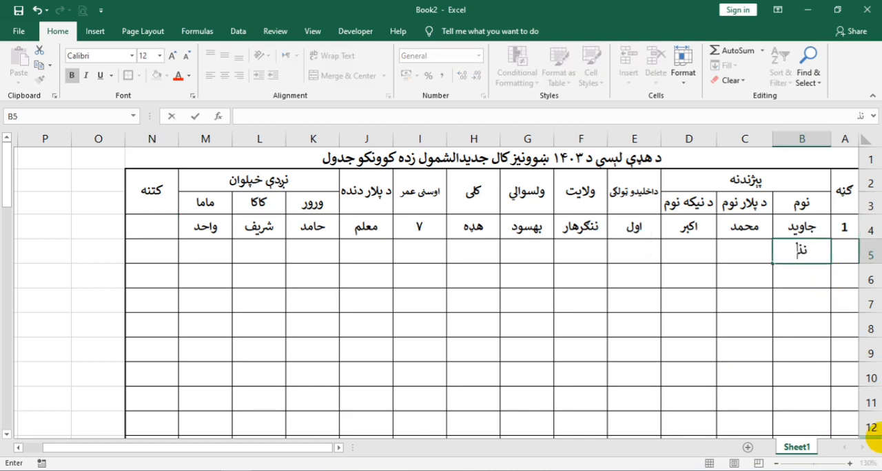
type("یر")
key("Tab")
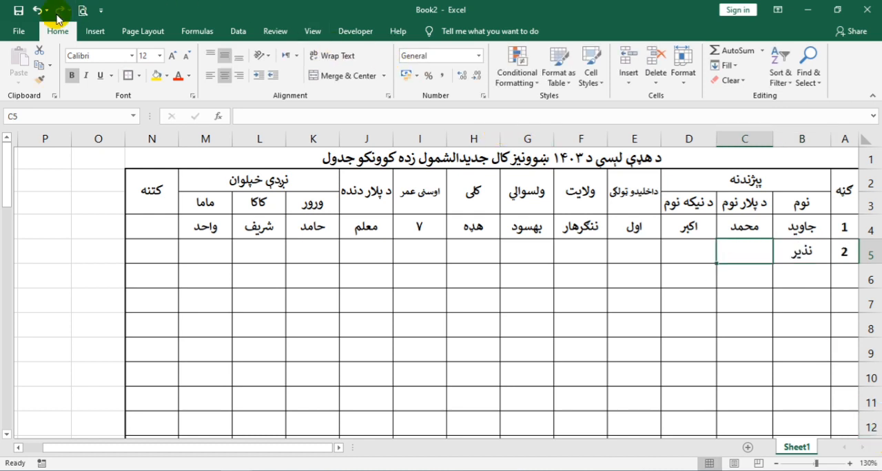
Step: Scale the printout to fit all columns on one page
left_click(83, 11)
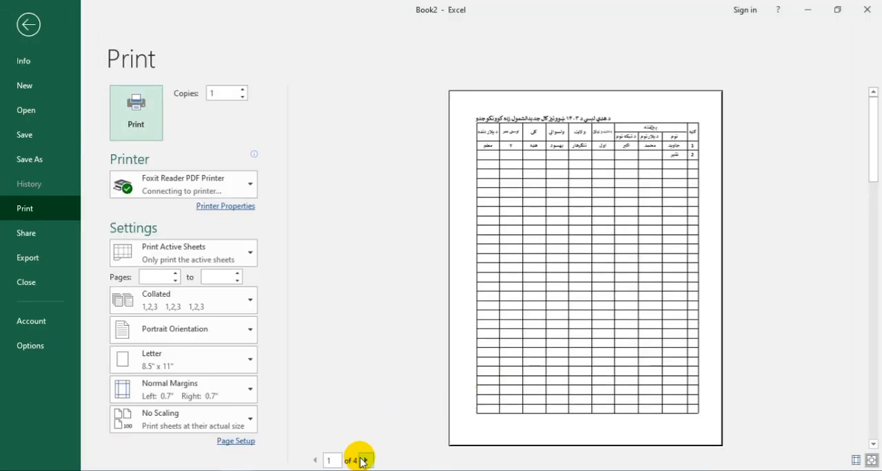
left_click(208, 429)
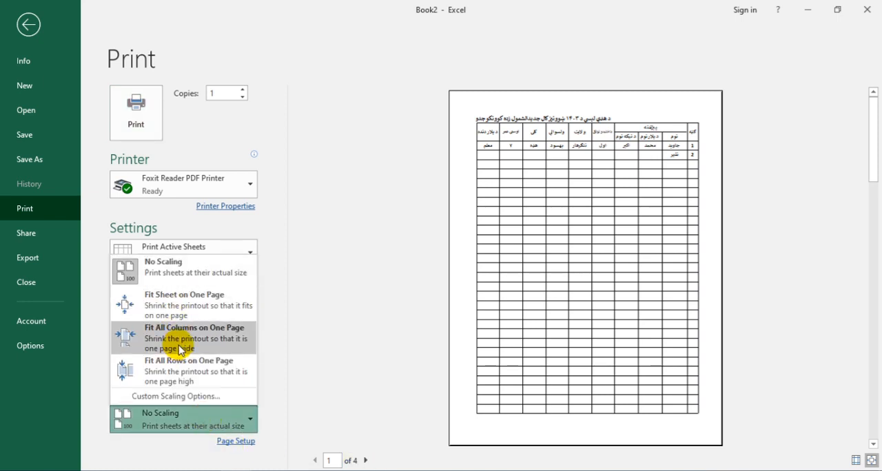
left_click(177, 345)
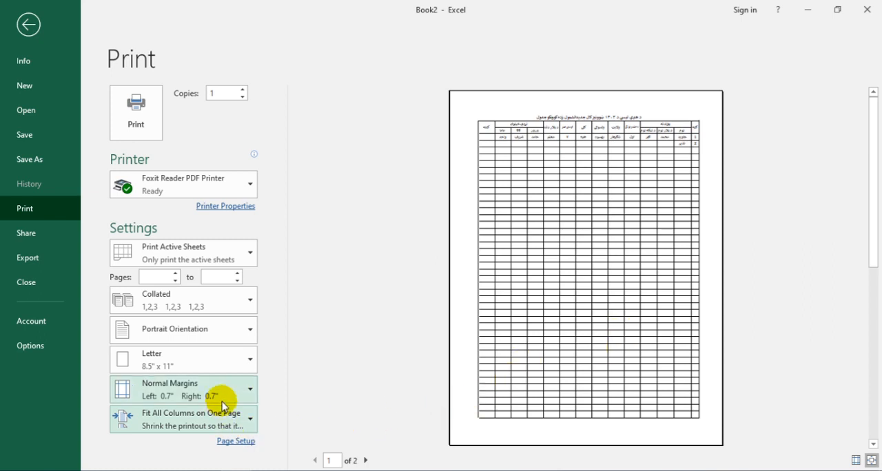
Step: Set the top and bottom margins to 0.25, left and right to 0.2, header and footer to 0, and centre the printout horizontally
left_click(238, 443)
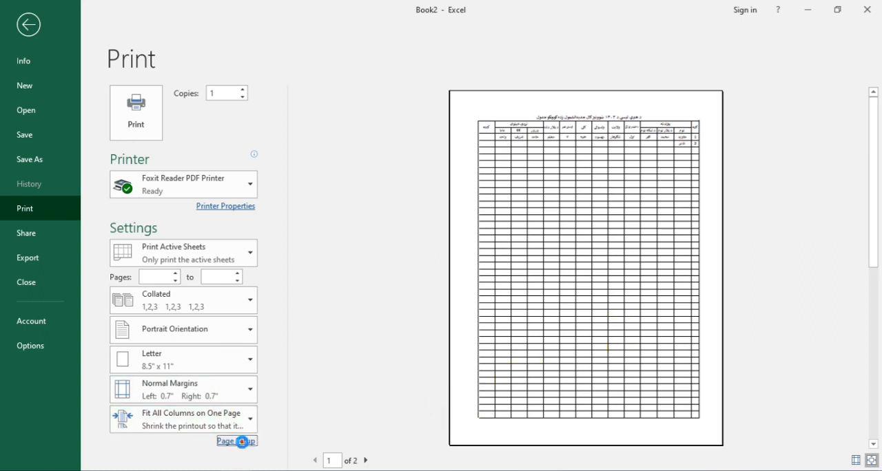
left_click(384, 131)
left_click(473, 162)
left_click(473, 162)
left_click(538, 163)
left_click(538, 225)
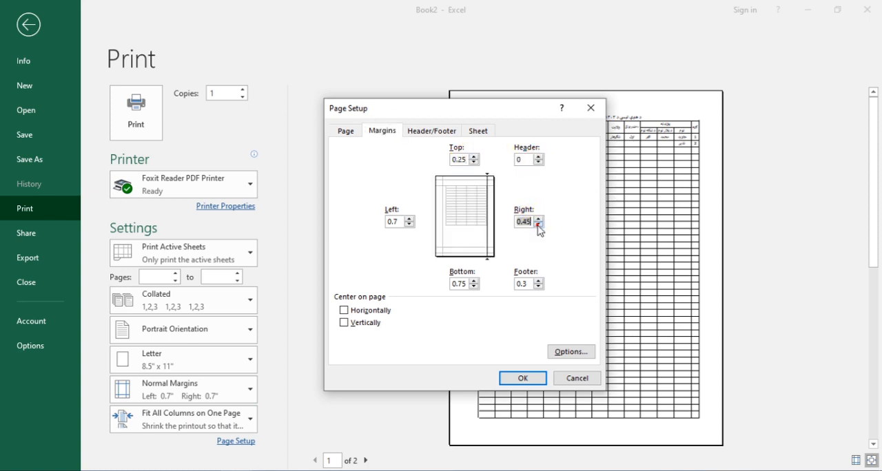
left_click(538, 287)
left_click(538, 287)
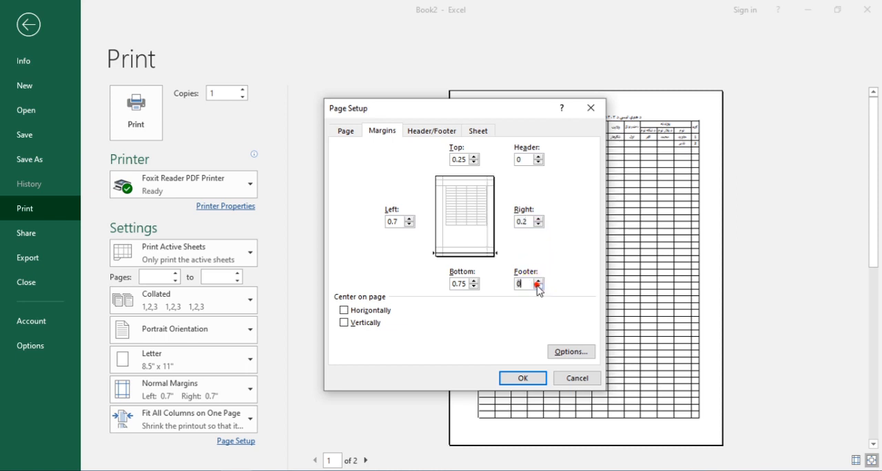
left_click(473, 286)
left_click(410, 225)
left_click(409, 224)
left_click(377, 310)
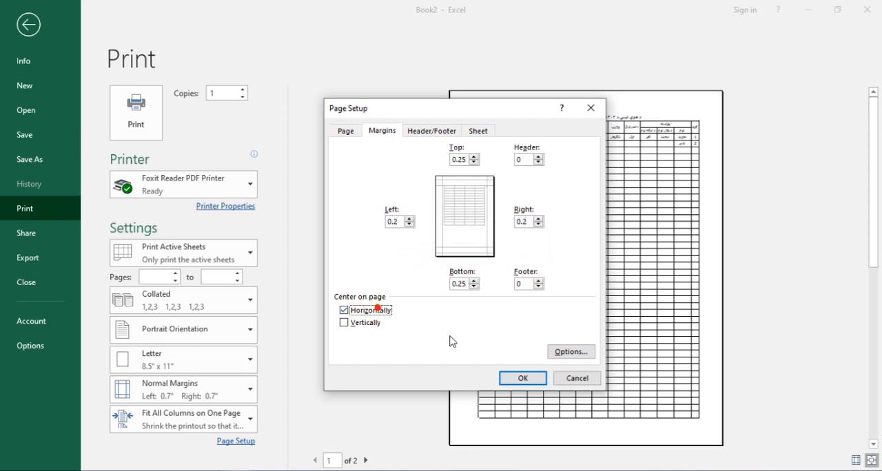
left_click(506, 378)
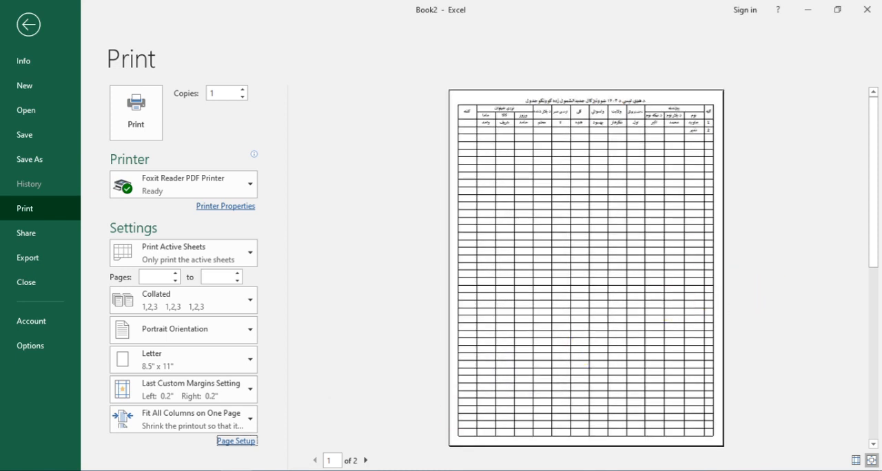
Step: Check the second page of the print preview, and set header rows 1 to 3 to repeat at the top of each printed page
left_click(370, 460)
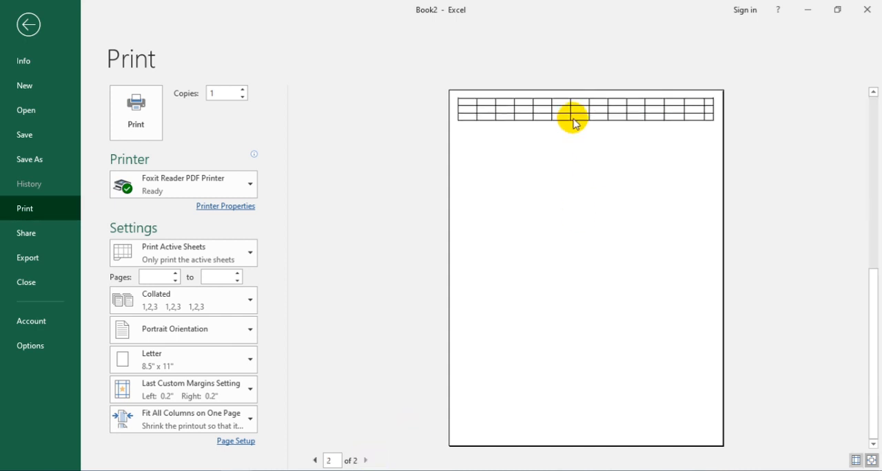
left_click(24, 28)
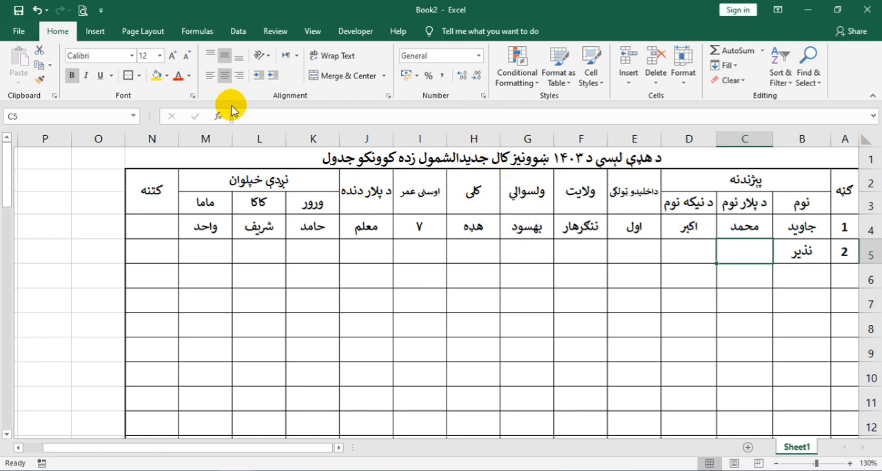
left_click(158, 35)
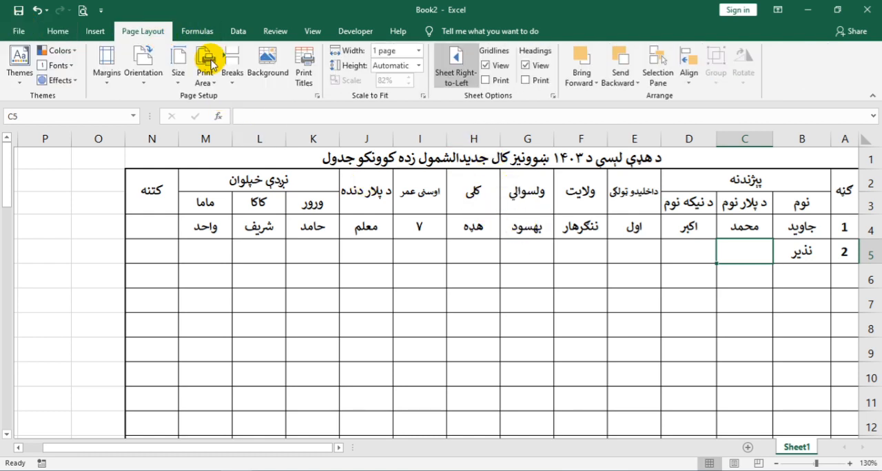
left_click(304, 77)
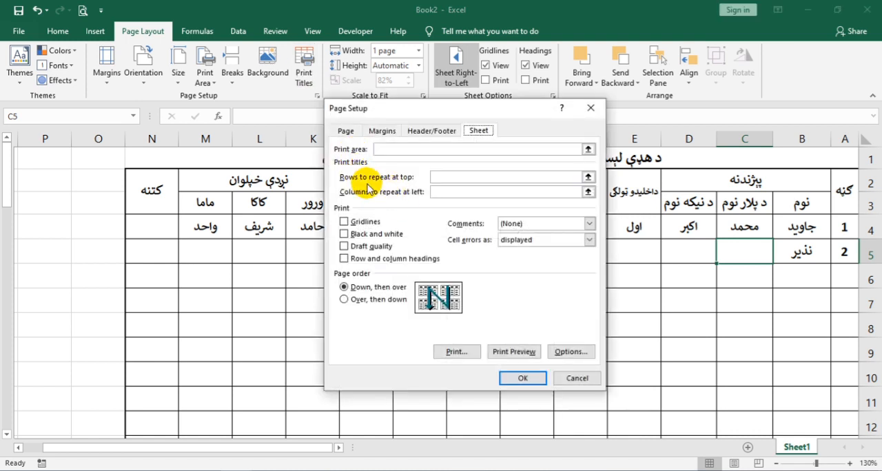
left_click(449, 177)
left_click_drag(866, 156, 864, 203)
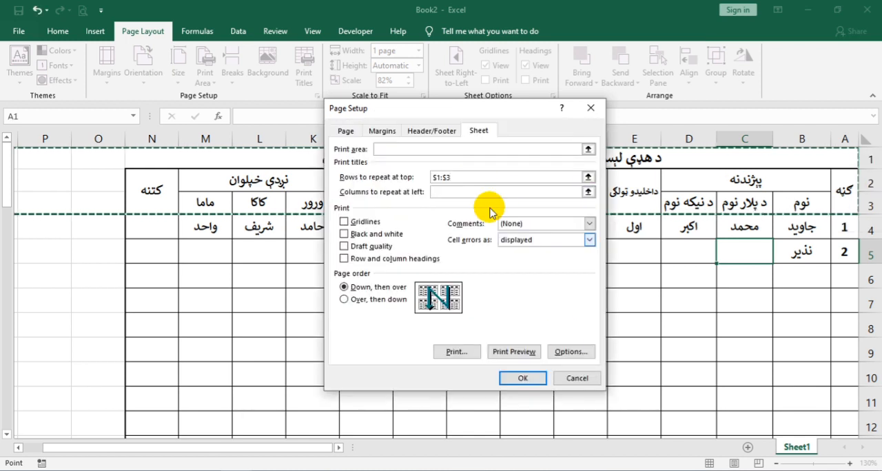
left_click(508, 378)
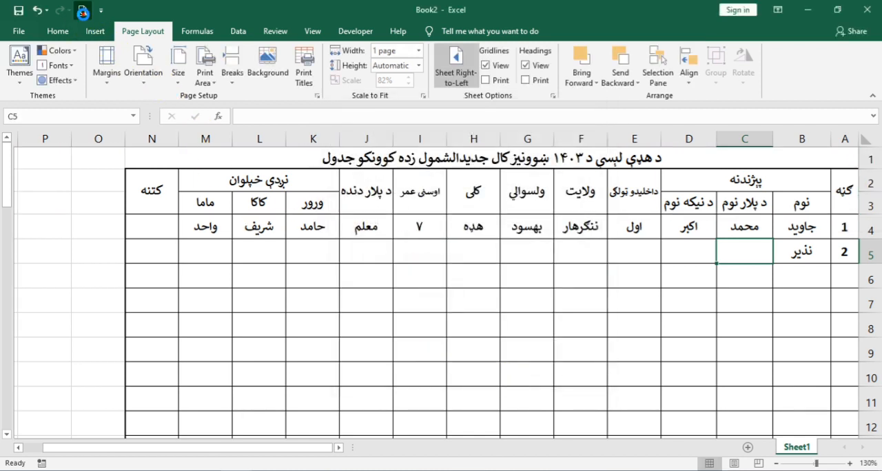
Step: Check the header rows on the second page in the print preview and return to the worksheet
left_click(82, 10)
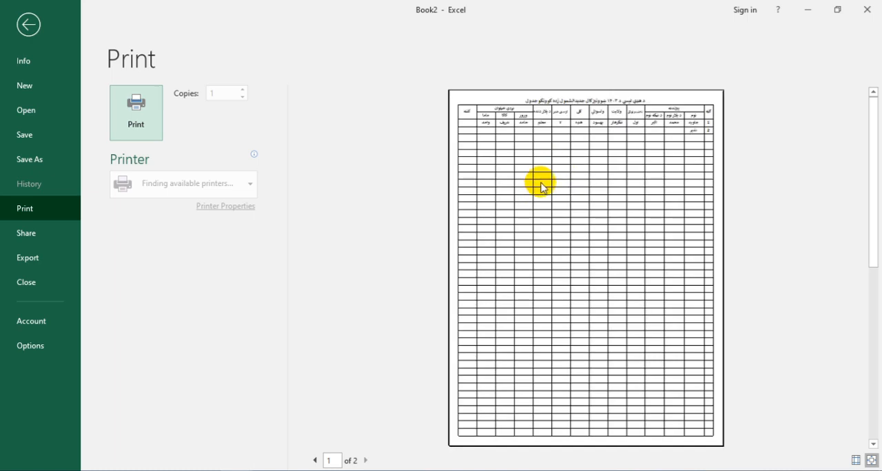
left_click(366, 460)
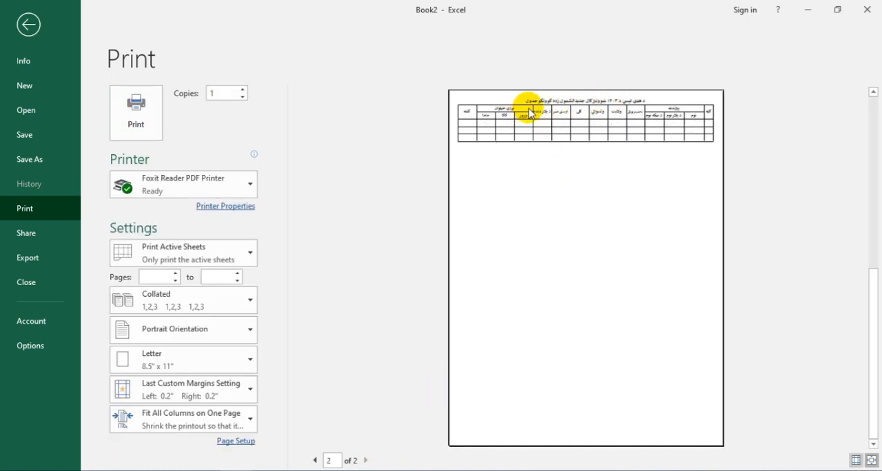
left_click(29, 26)
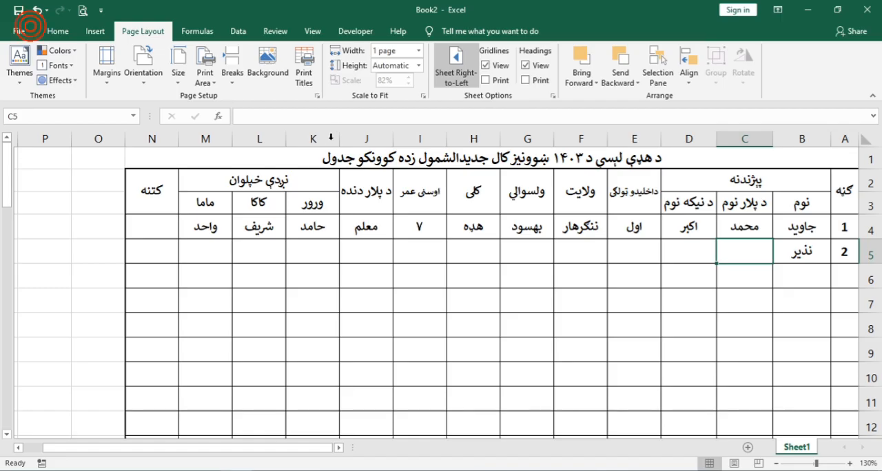